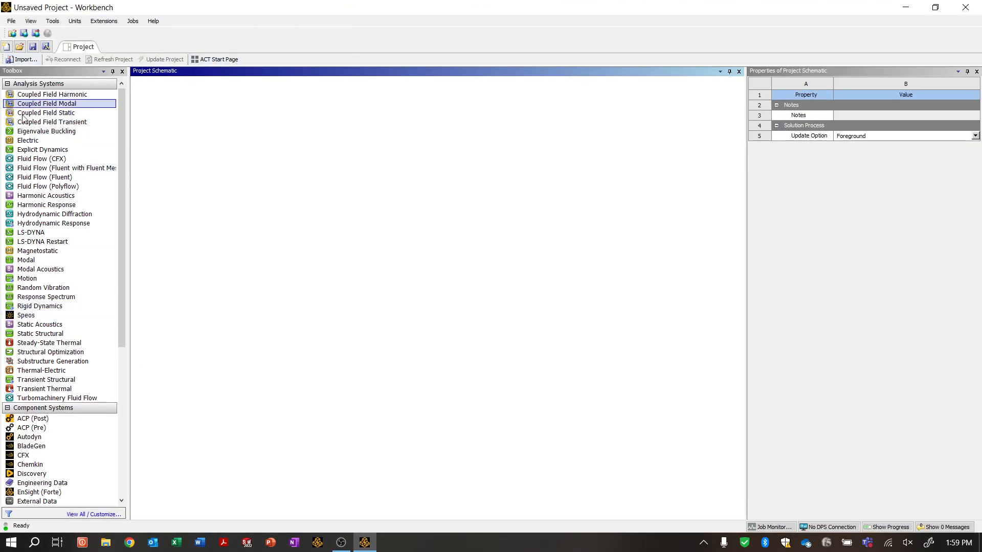
# Add a standalone Geometry component system to the project schematic and open it as a new DesignModeler geometry
pyautogui.scroll(-4, 97, 468)
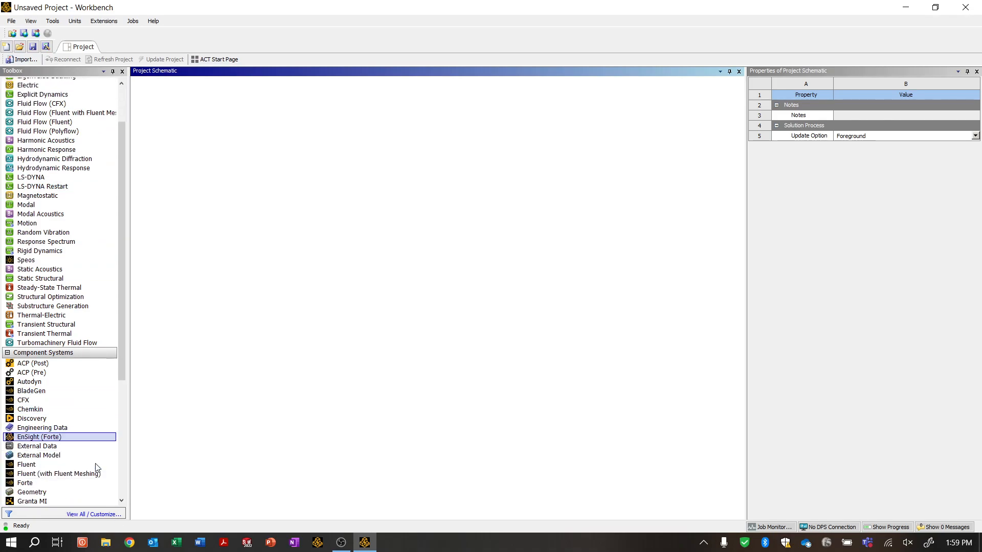
pyautogui.moveTo(56, 437); pyautogui.dragTo(218, 108)
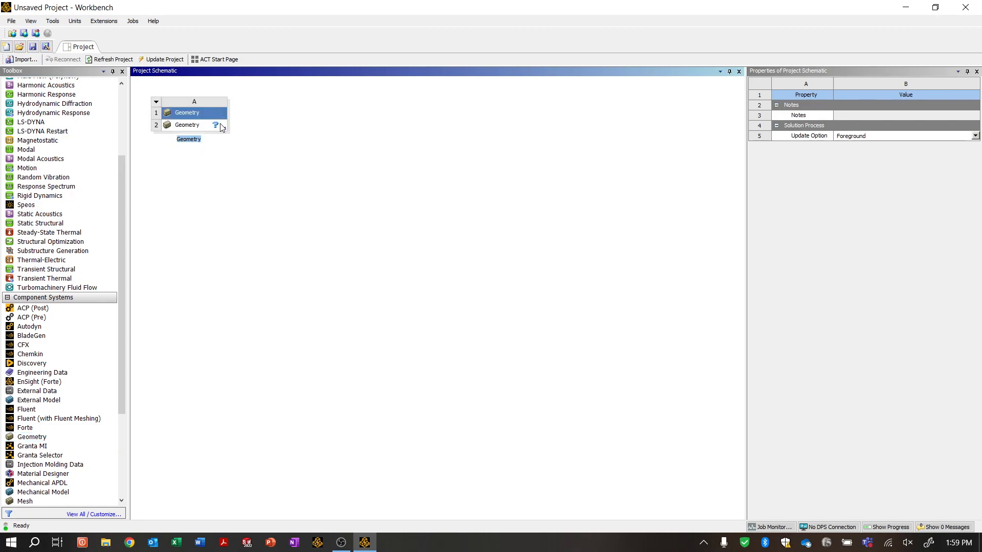
pyautogui.click(204, 126)
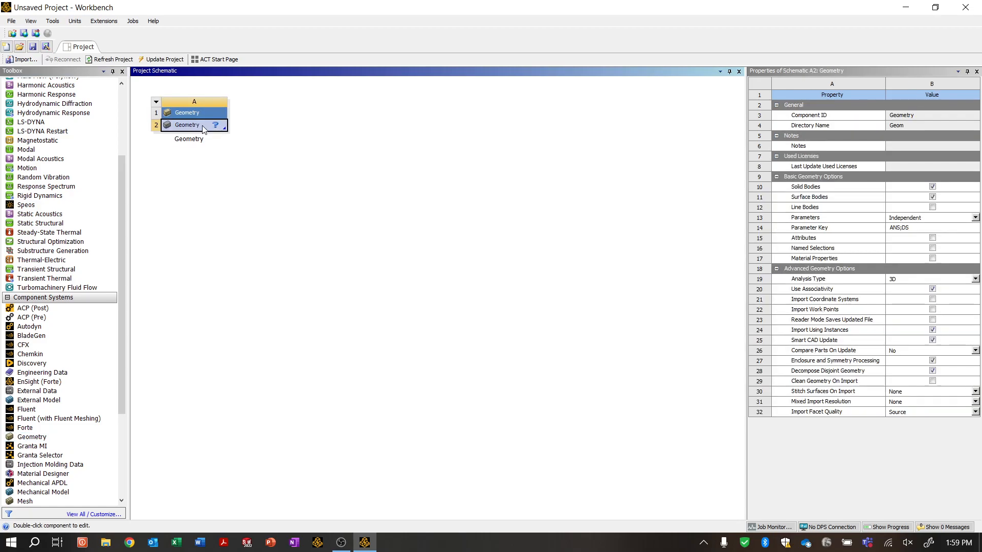
pyautogui.rightClick(203, 126)
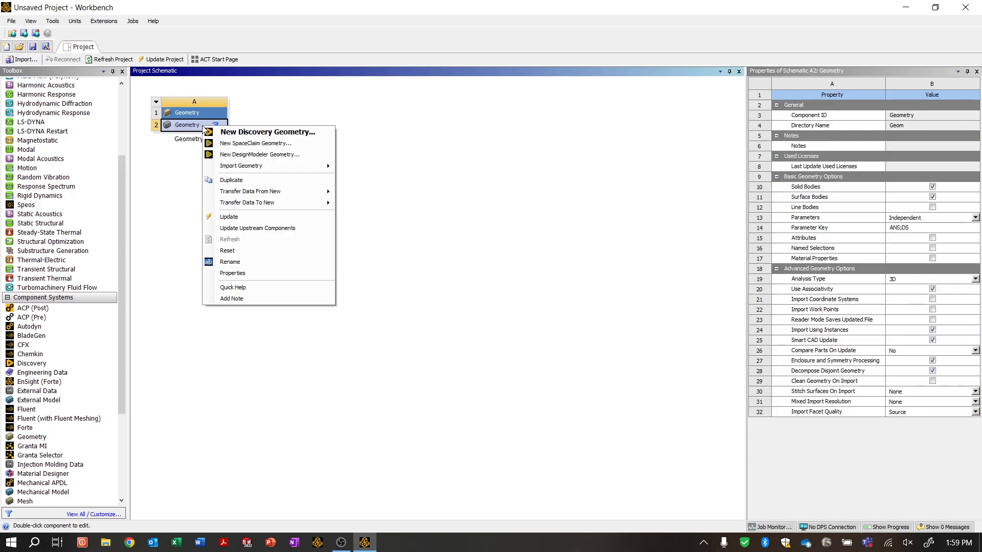
pyautogui.click(255, 154)
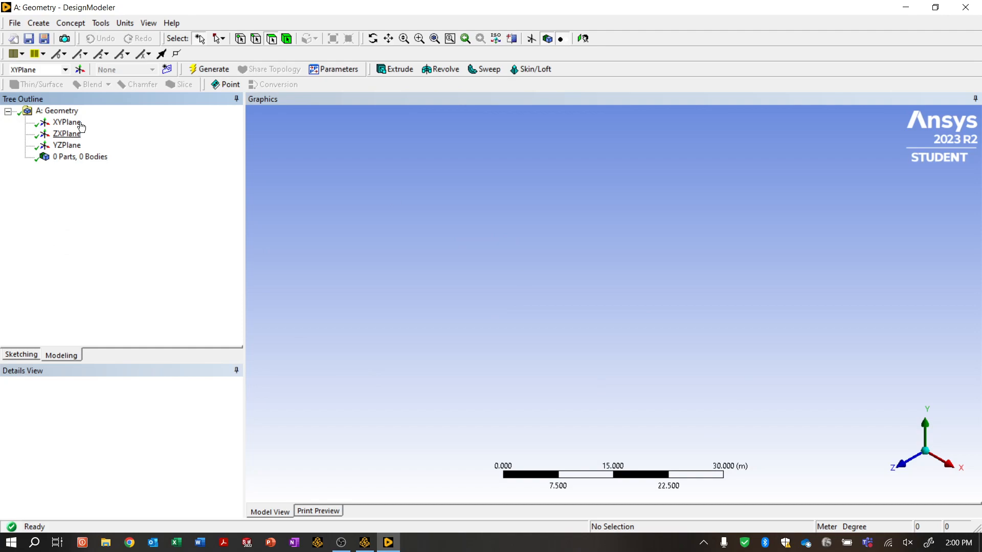
# Create a new sketch on the XYPlane, viewed face-on along the Z axis
pyautogui.click(903, 468)
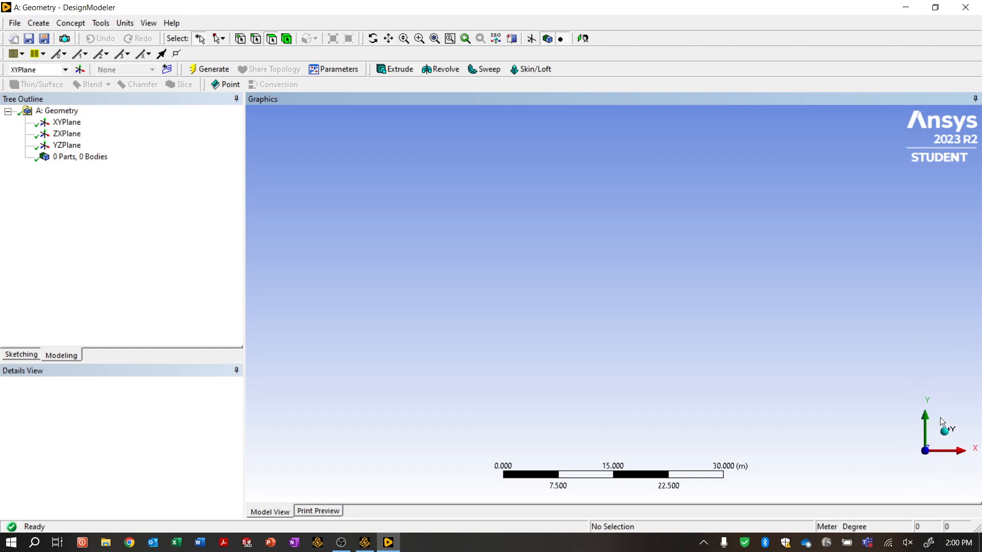
pyautogui.click(64, 124)
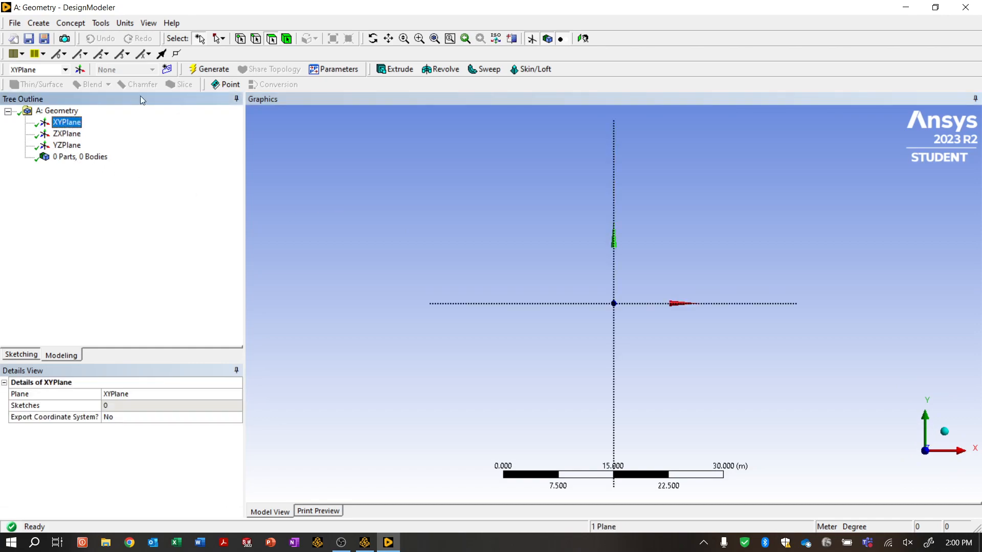
pyautogui.click(167, 69)
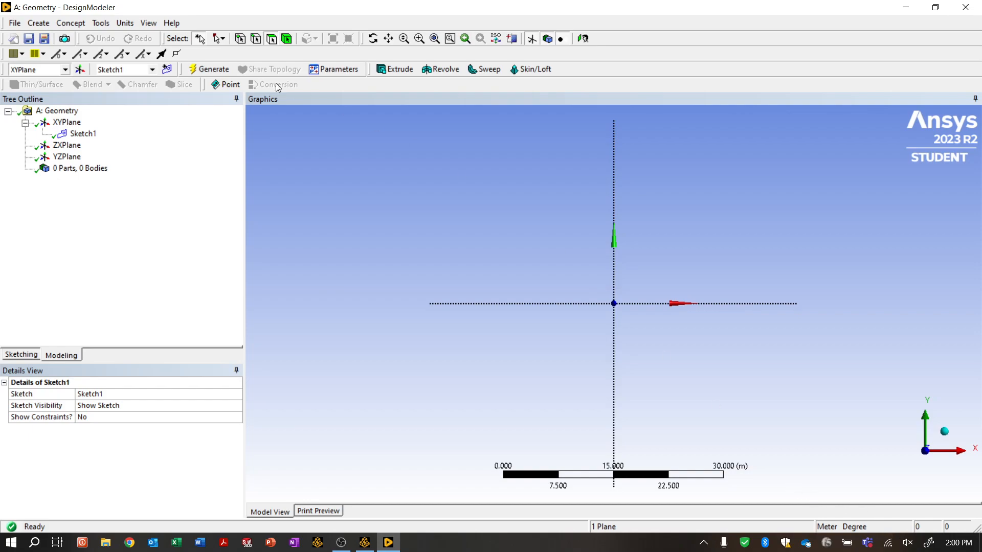
# Change the model's length unit to Millimeter
pyautogui.click(126, 24)
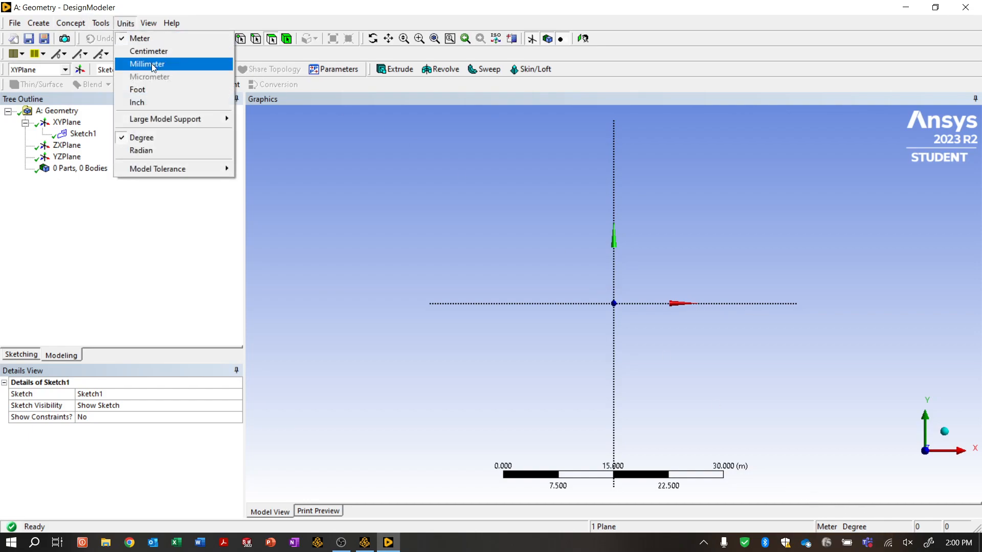
pyautogui.click(147, 64)
pyautogui.scroll(-3, 634, 314)
pyautogui.scroll(10, 639, 309)
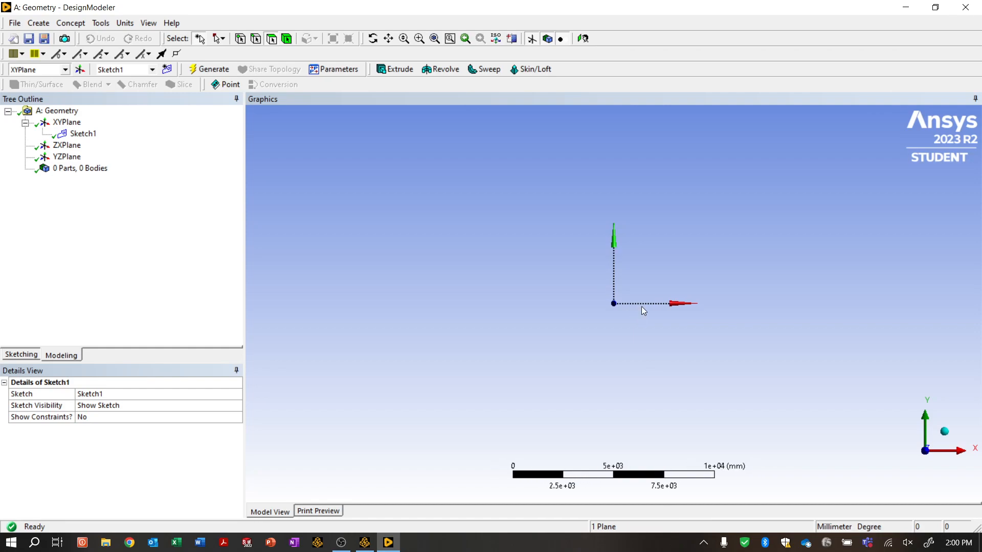
pyautogui.scroll(3, 638, 333)
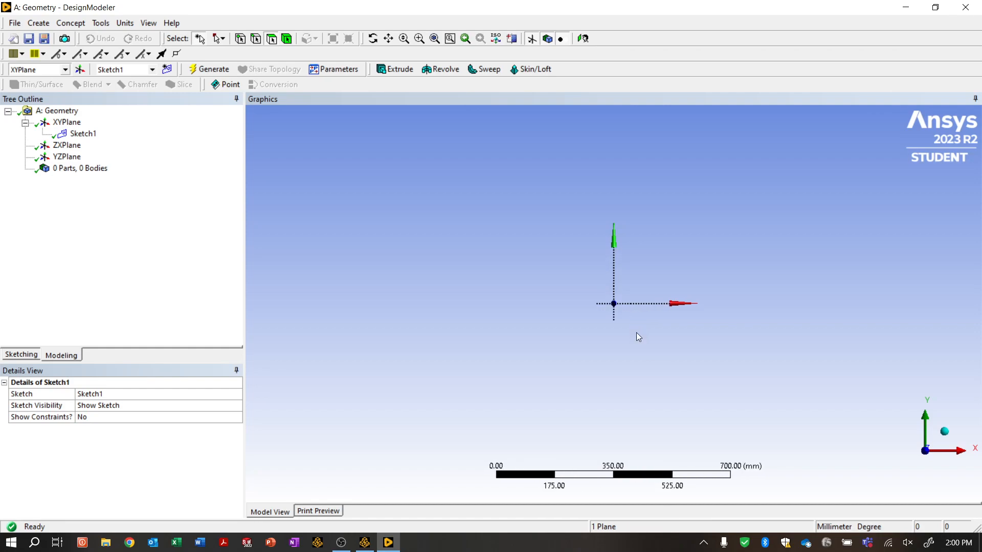
pyautogui.scroll(4, 637, 334)
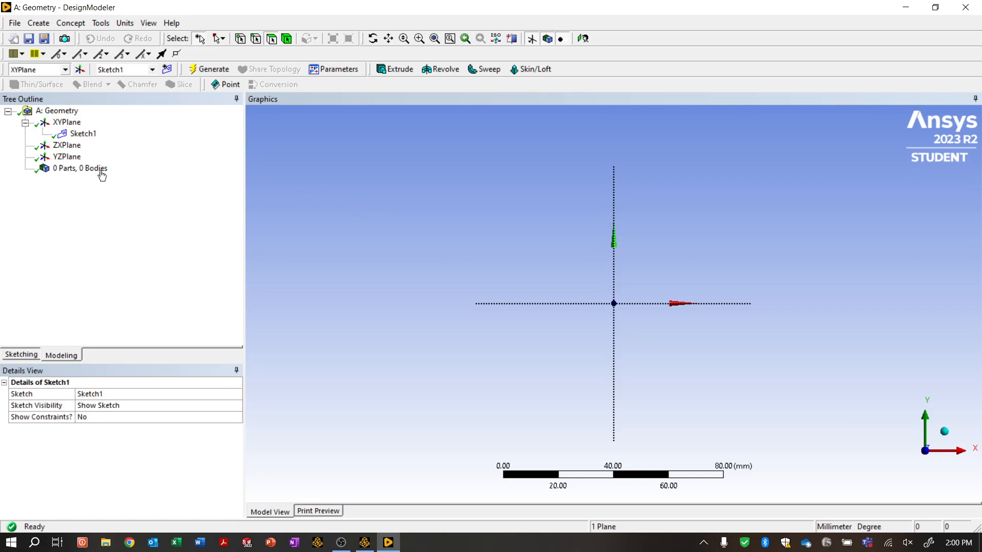
# Sketch a closed three-line triangle in Sketch1 with its left vertex on the X axis at about -46 mm and a vertical right side
pyautogui.click(80, 135)
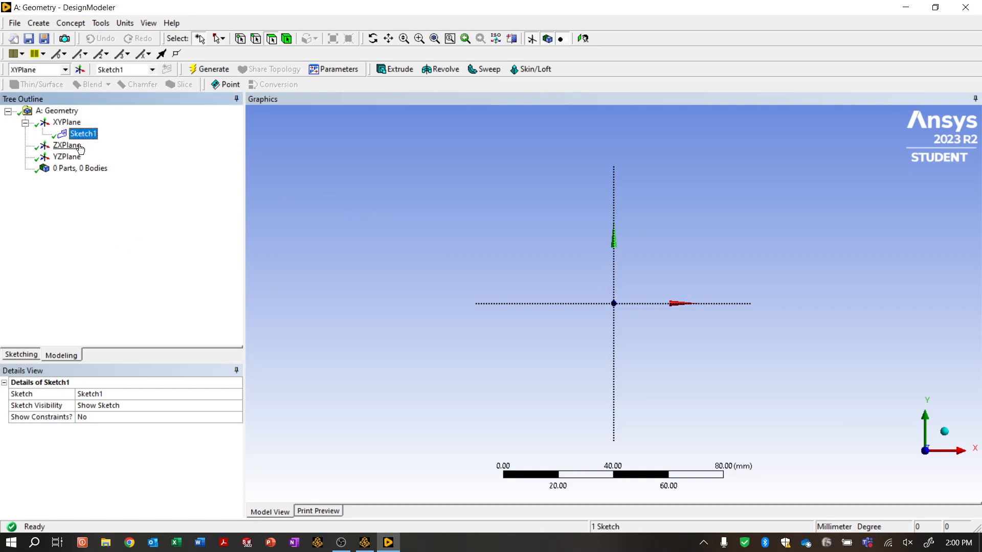
pyautogui.click(18, 356)
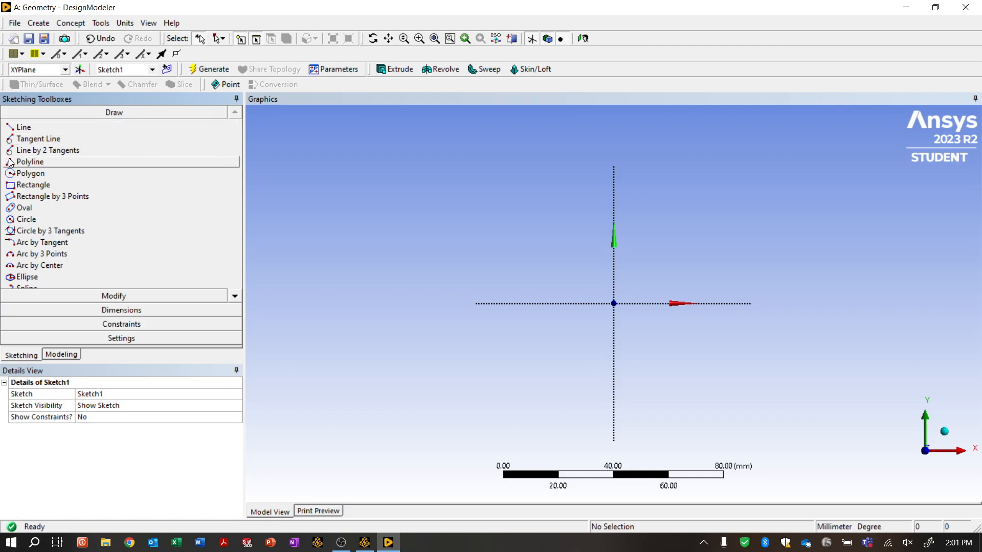
pyautogui.click(32, 129)
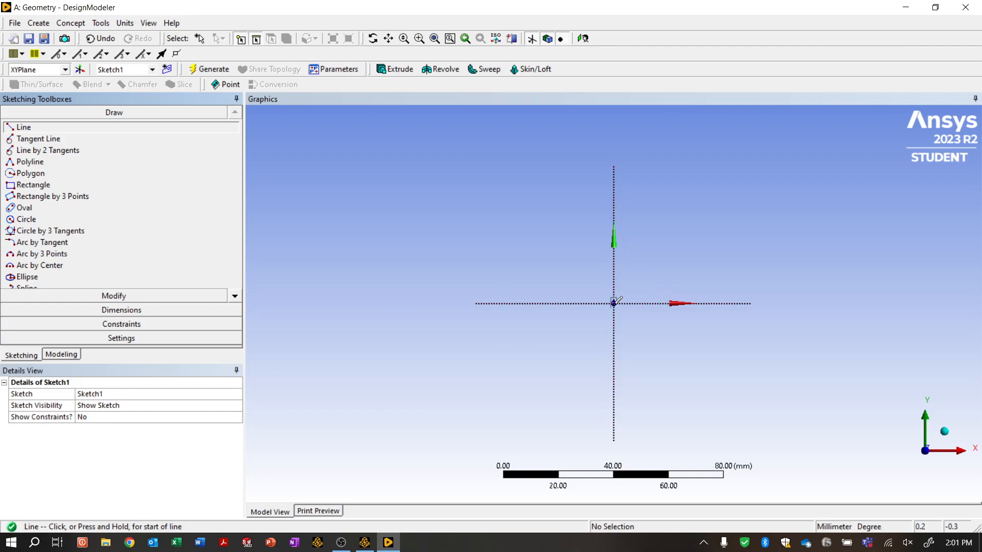
pyautogui.click(488, 303)
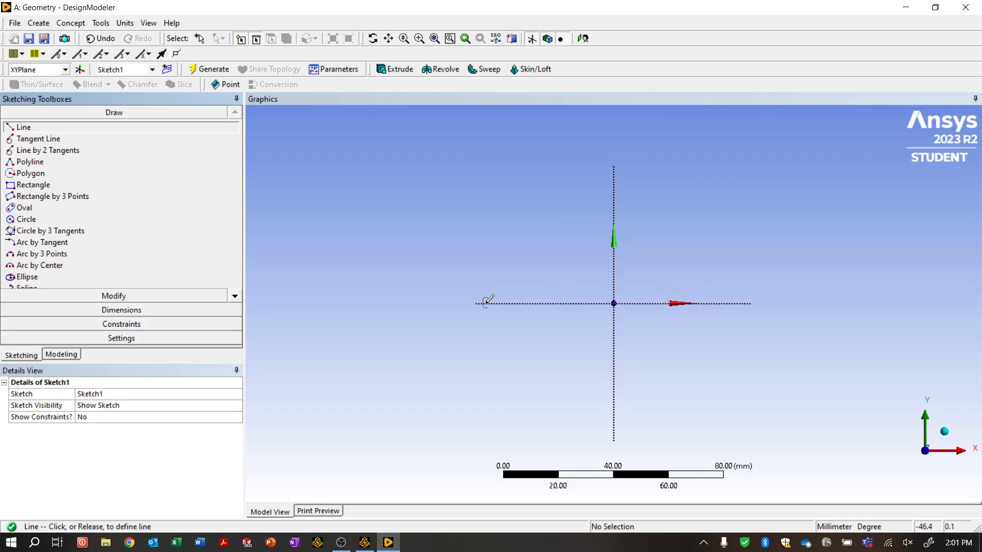
pyautogui.click(700, 167)
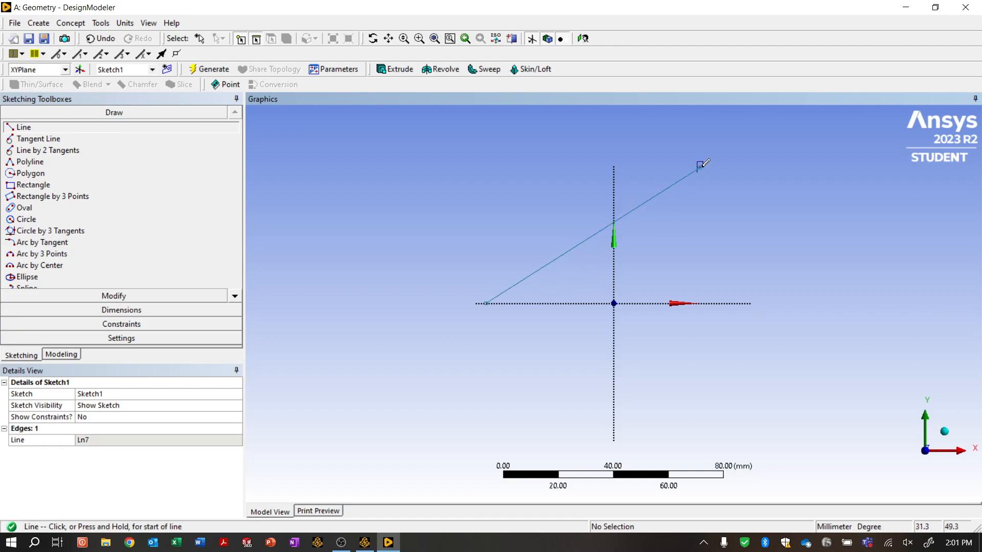
pyautogui.click(701, 165)
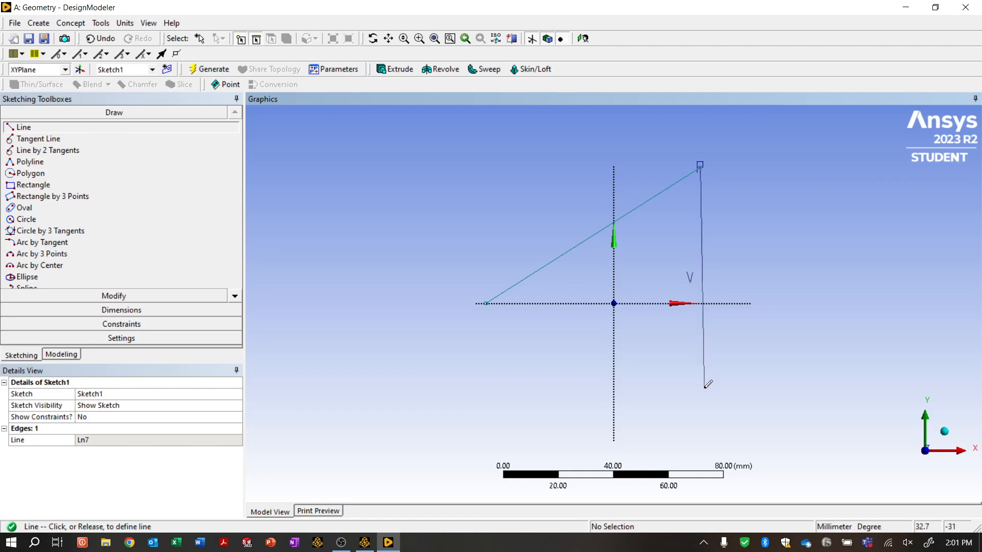
pyautogui.click(709, 404)
pyautogui.click(700, 402)
pyautogui.click(486, 302)
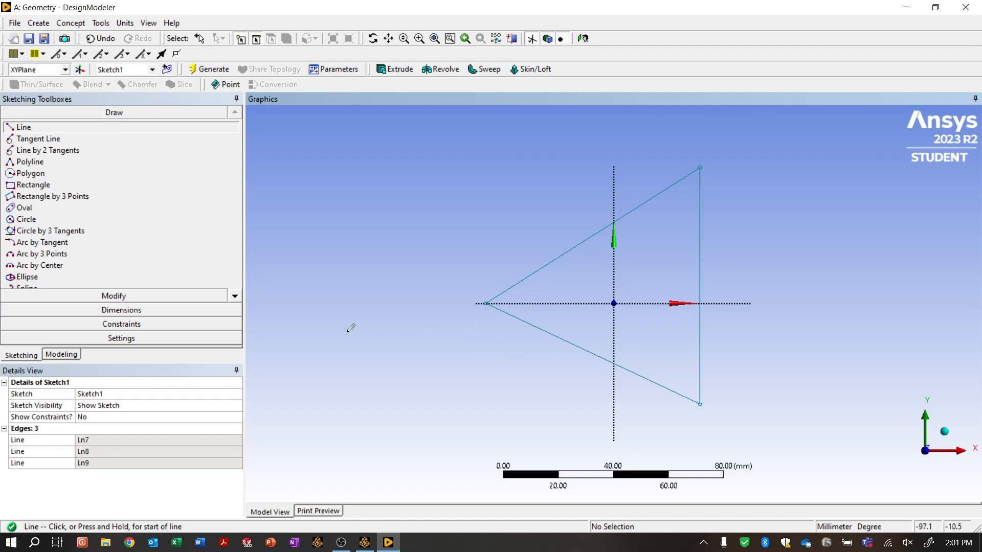
# Dimension the outer angle between the two sloped lines at the triangle's left vertex and set it to 300°
pyautogui.click(107, 311)
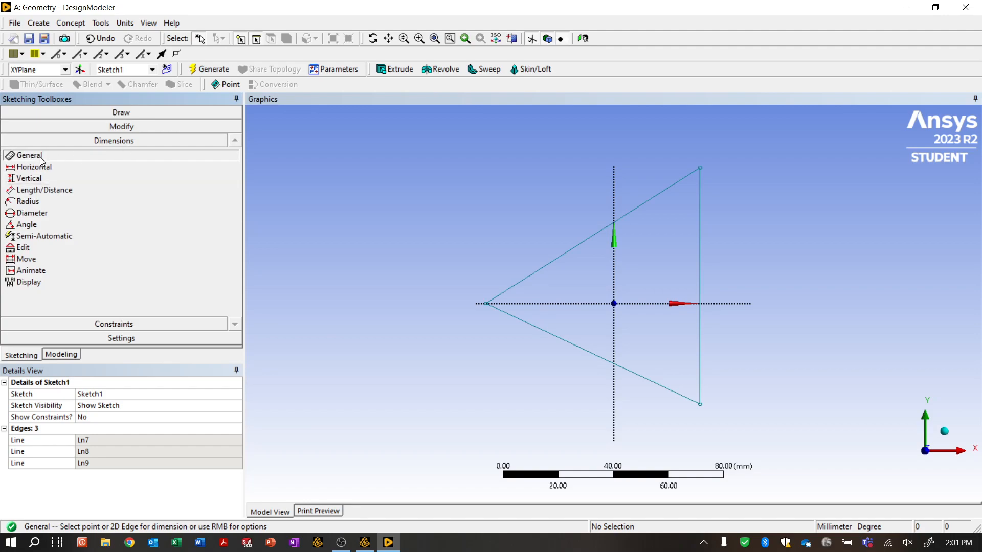
pyautogui.click(47, 229)
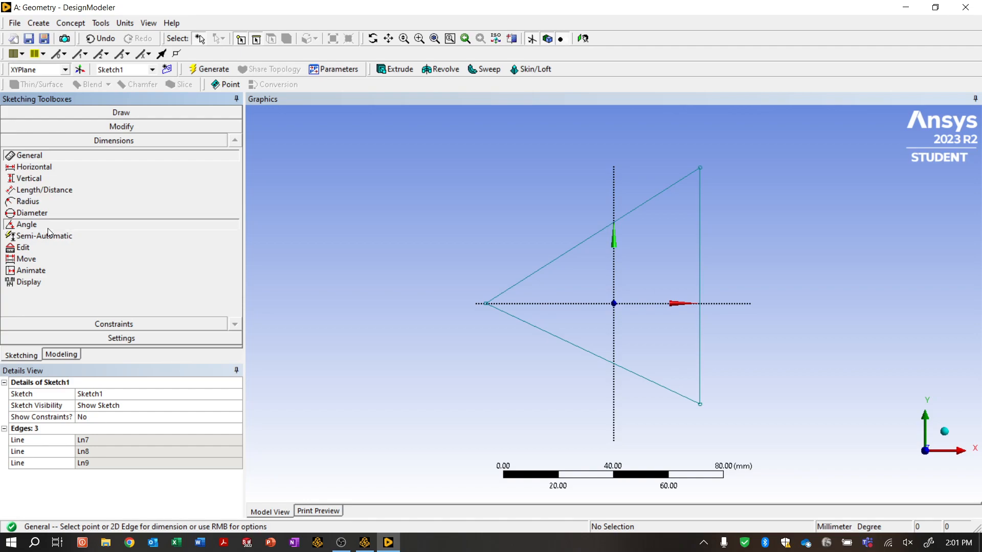
pyautogui.click(565, 256)
pyautogui.click(556, 337)
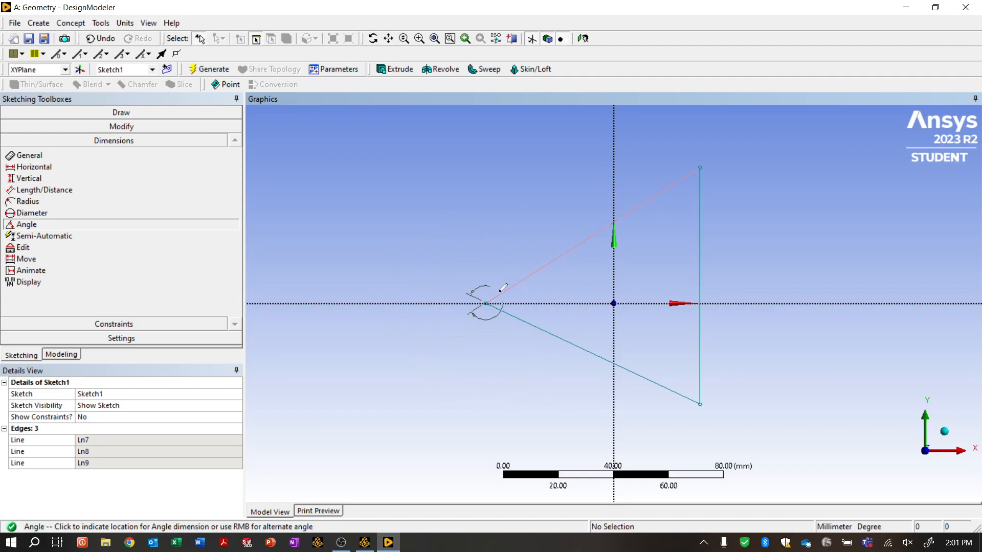
pyautogui.click(461, 301)
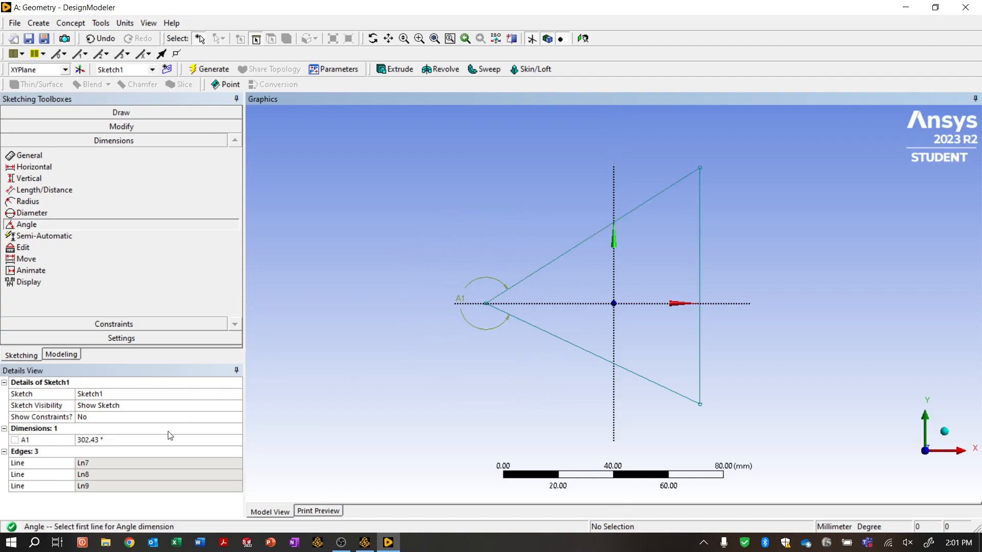
pyautogui.click(132, 441)
pyautogui.write('3')
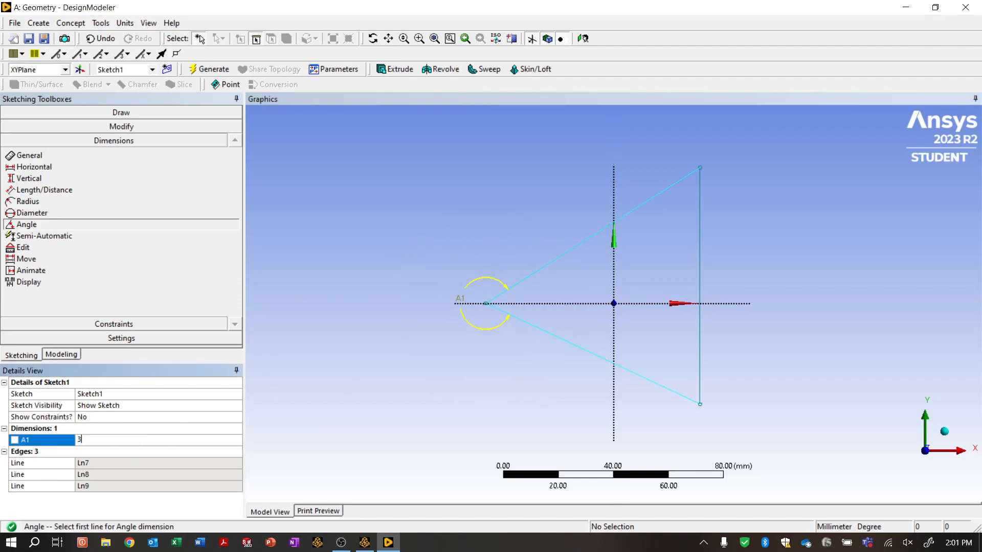
pyautogui.write('00')
pyautogui.press('Return')
# Dimension the inner angle between the vertical line and the lower sloped line and set it to 60°
pyautogui.click(703, 354)
pyautogui.click(649, 387)
pyautogui.click(658, 370)
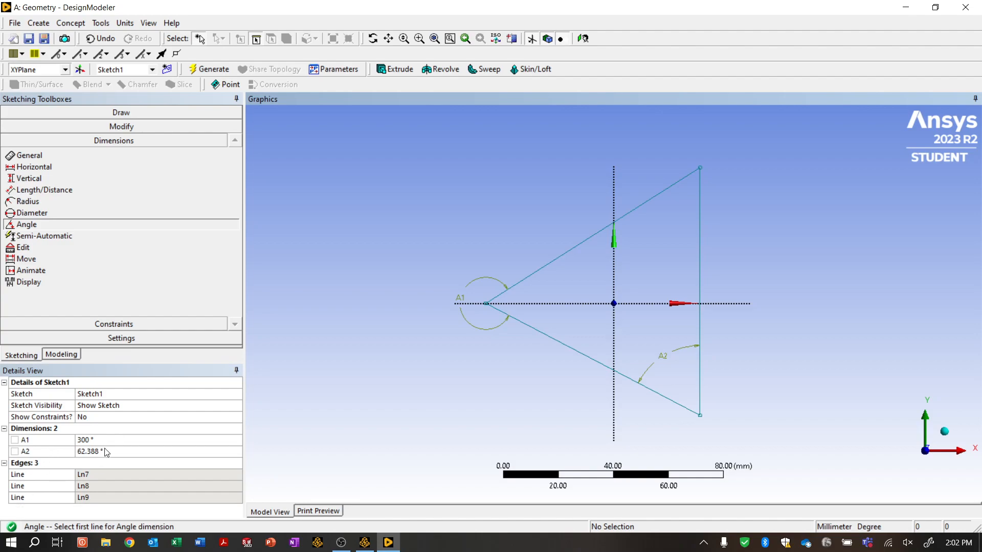
pyautogui.click(106, 452)
pyautogui.write('60')
pyautogui.press('Return')
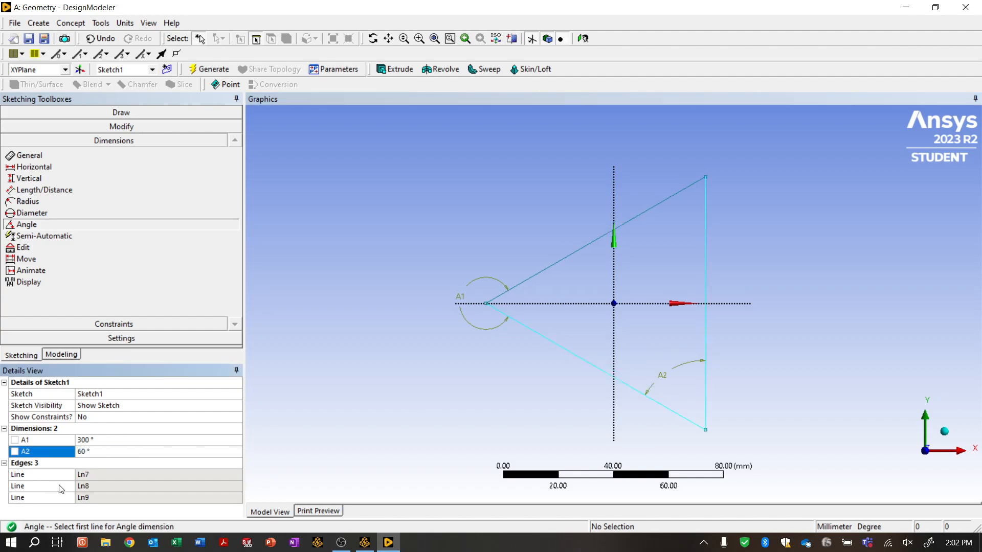
# Try to add an angle dimension between the upper sloped line and the vertical line, and undo it
pyautogui.click(680, 192)
pyautogui.click(706, 214)
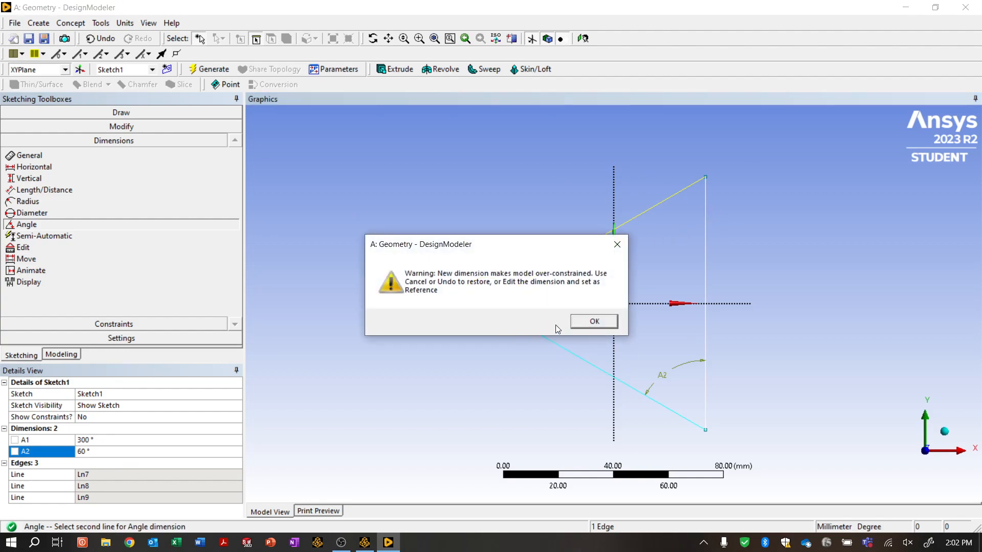
pyautogui.click(578, 322)
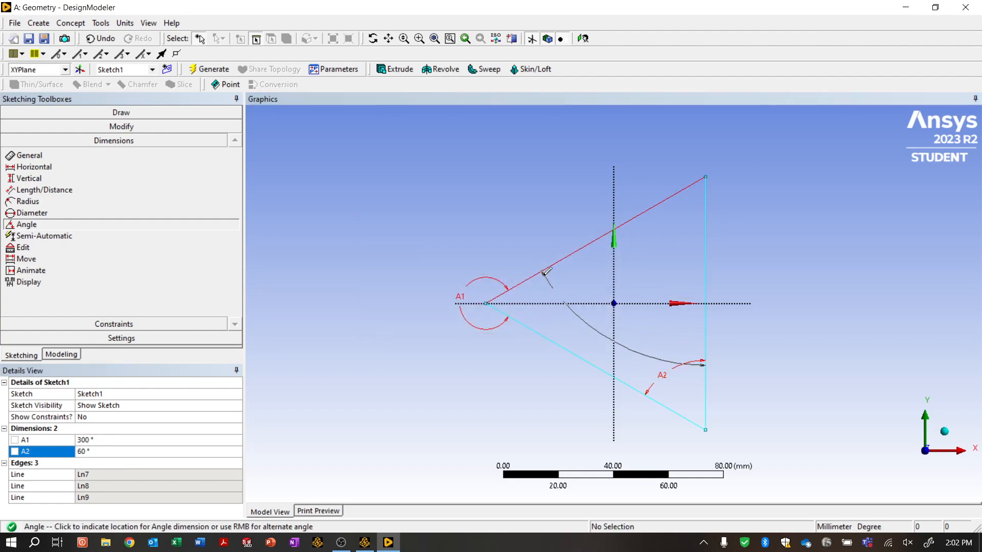
pyautogui.hotkey('ctrl', 'z')
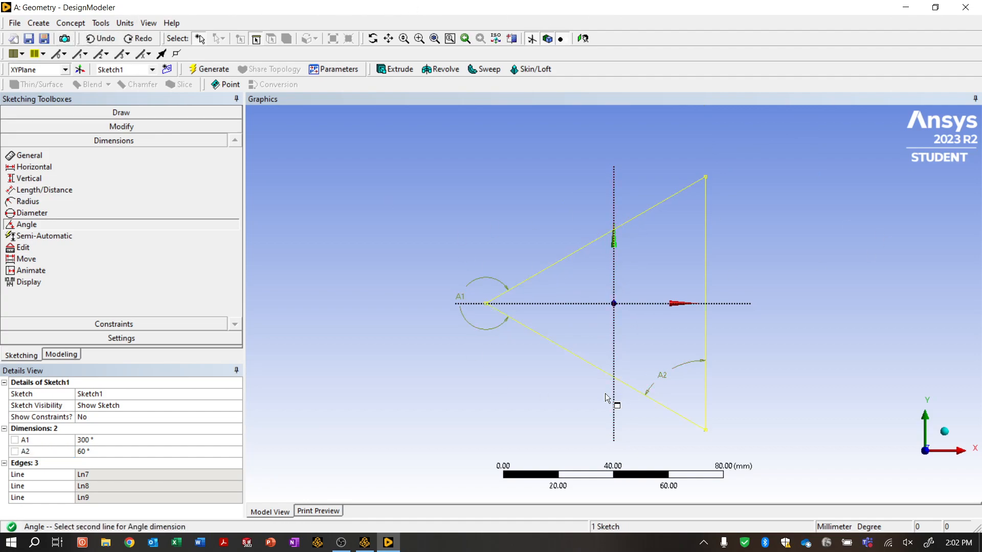
# Dimension the horizontal distance from the triangle's left vertex to the Y axis with the General dimension tool
pyautogui.click(57, 159)
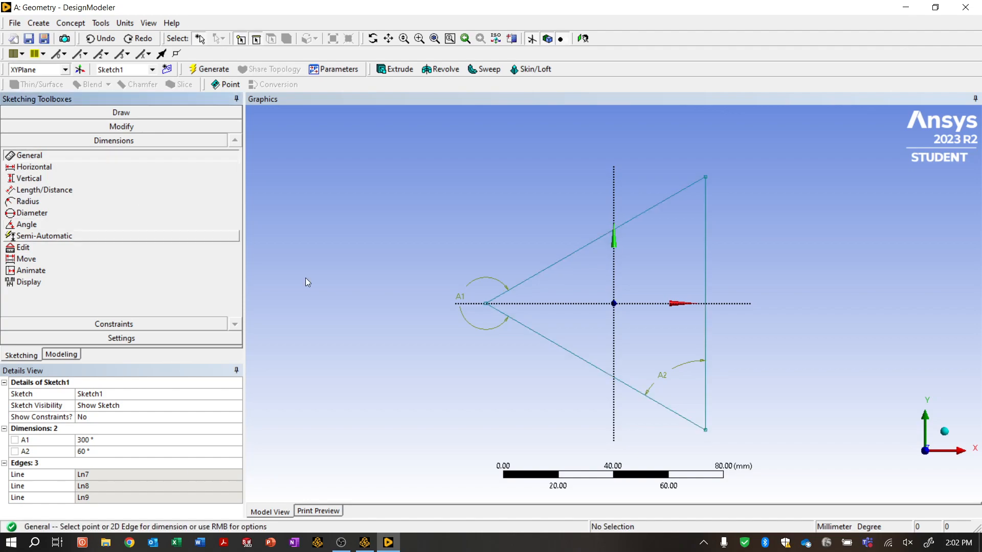
pyautogui.click(485, 303)
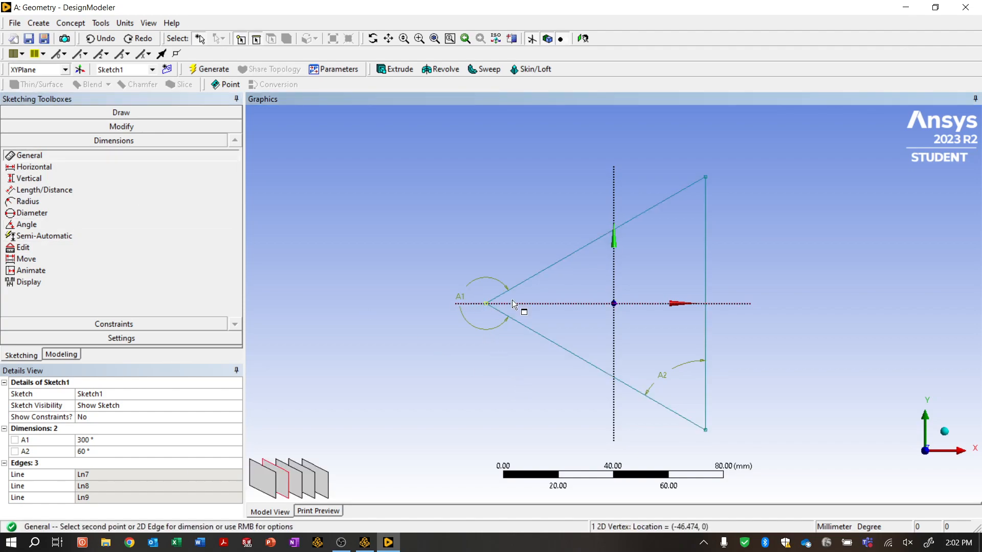
pyautogui.click(614, 274)
pyautogui.click(542, 236)
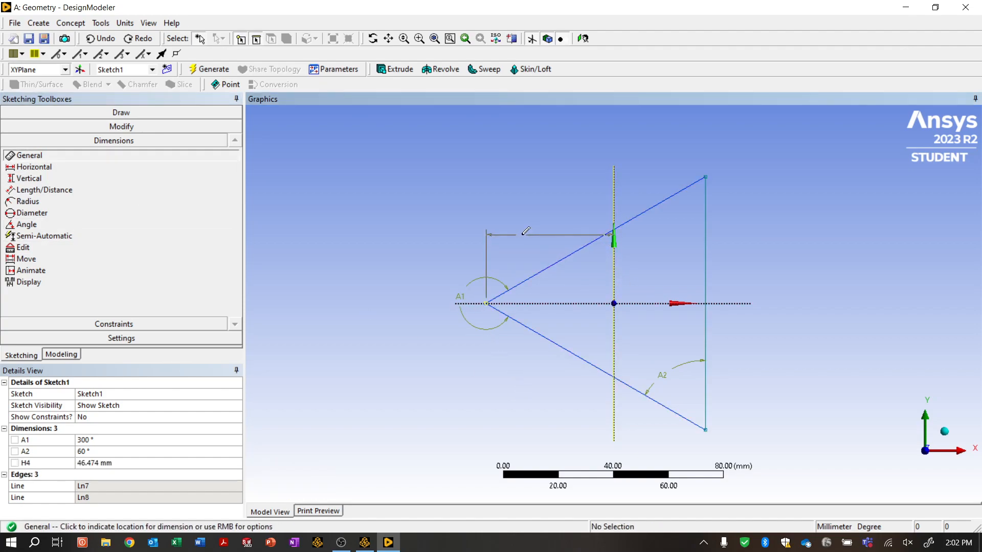
# Try a value of 200 mm for the horizontal distance between the left vertex and the Y axis, and undo the change
pyautogui.click(132, 463)
pyautogui.write('200')
pyautogui.press('Return')
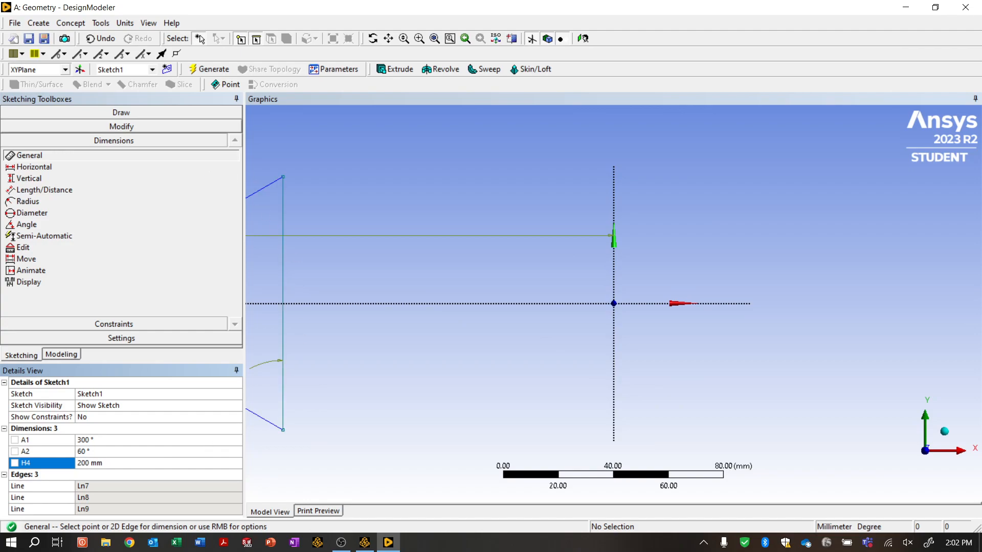
pyautogui.click(100, 38)
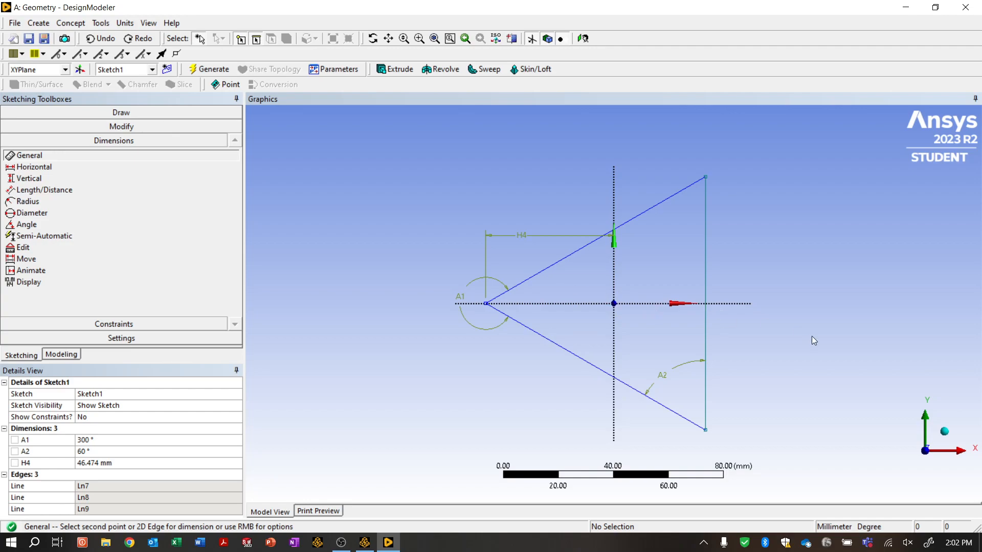
# Dimension the horizontal distance from the triangle's lower right vertex to the Y axis and set it to 100 mm
pyautogui.click(706, 430)
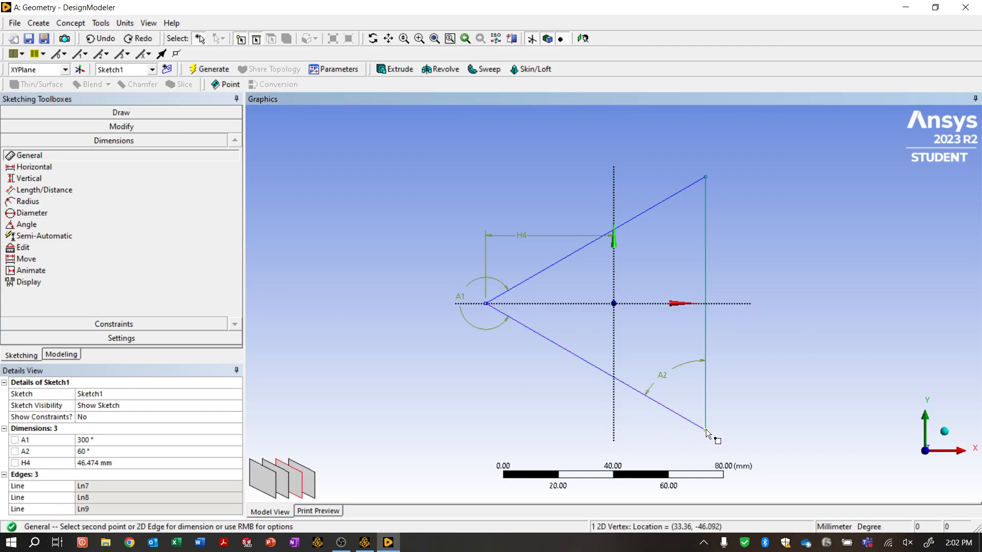
pyautogui.click(613, 438)
pyautogui.click(632, 431)
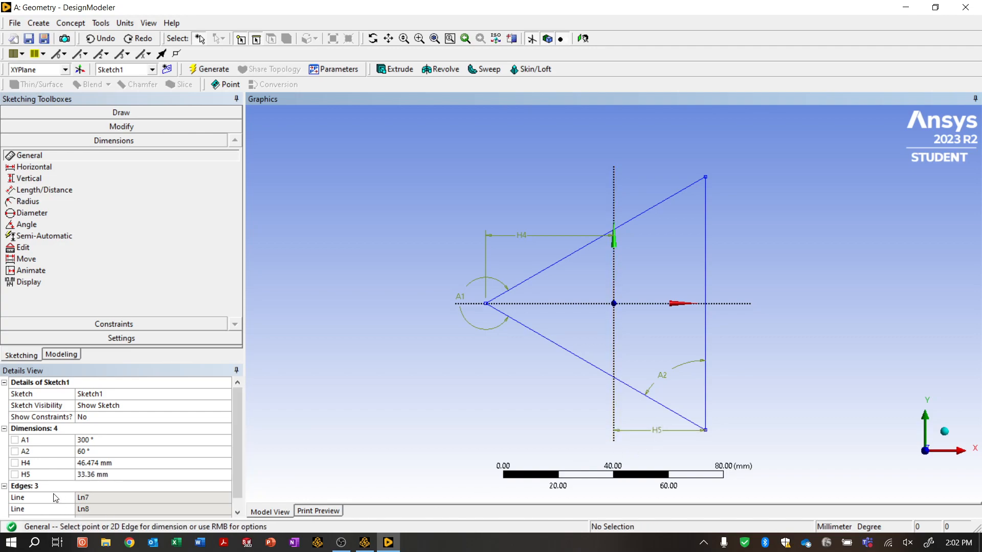
pyautogui.click(102, 475)
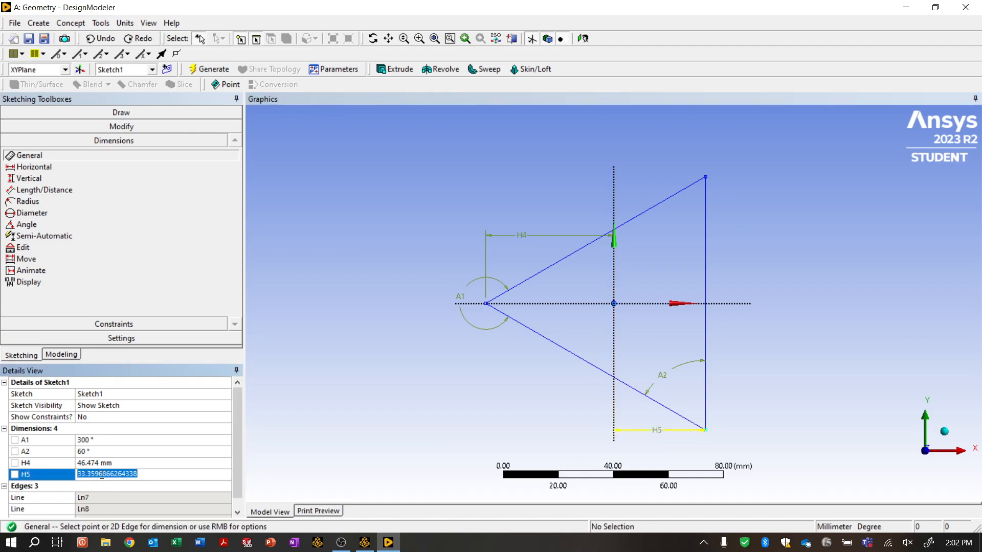
pyautogui.write('1')
pyautogui.press('Return')
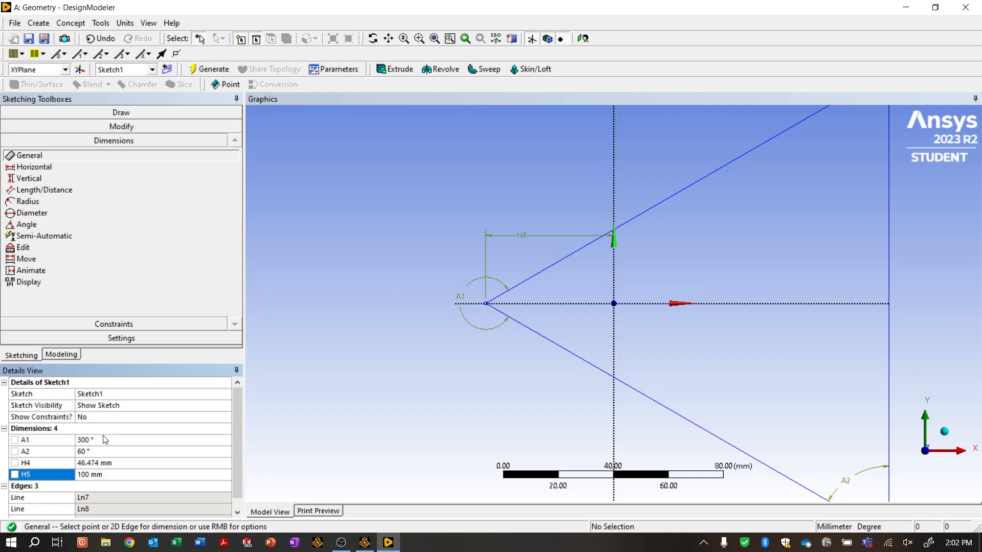
# Set the horizontal distance between the triangle's left vertex and the Y axis to 200 mm
pyautogui.click(107, 463)
pyautogui.write('200')
pyautogui.press('Return')
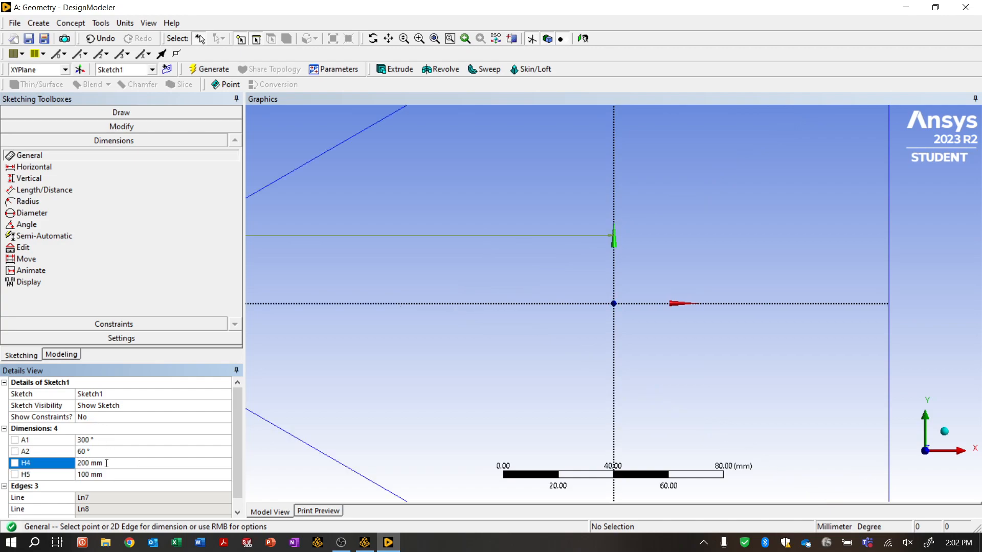
pyautogui.scroll(-9, 575, 353)
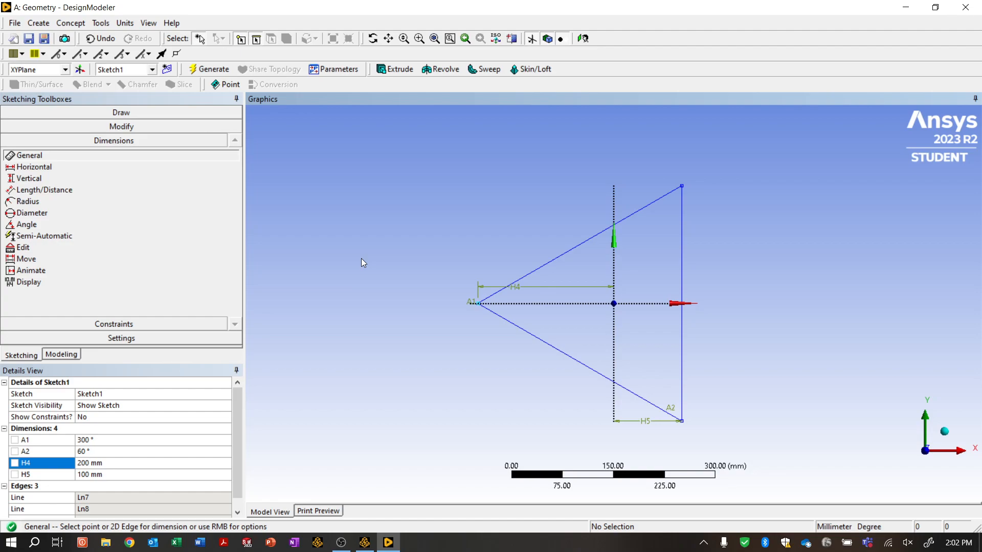
# Draw an Arc by Center around the upper right vertex, from the vertical line about 63 mm above the X axis to the upper sloped line
pyautogui.click(141, 117)
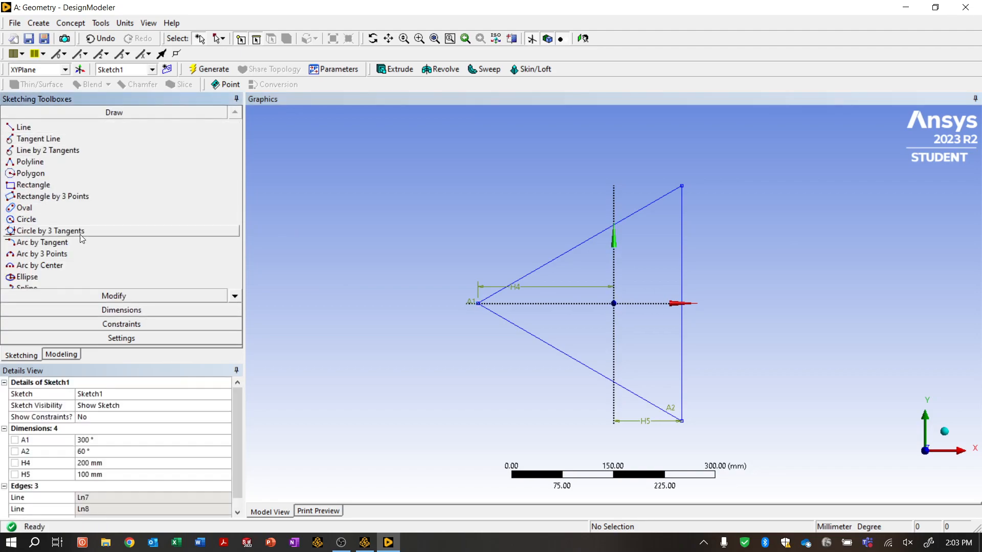
pyautogui.click(55, 267)
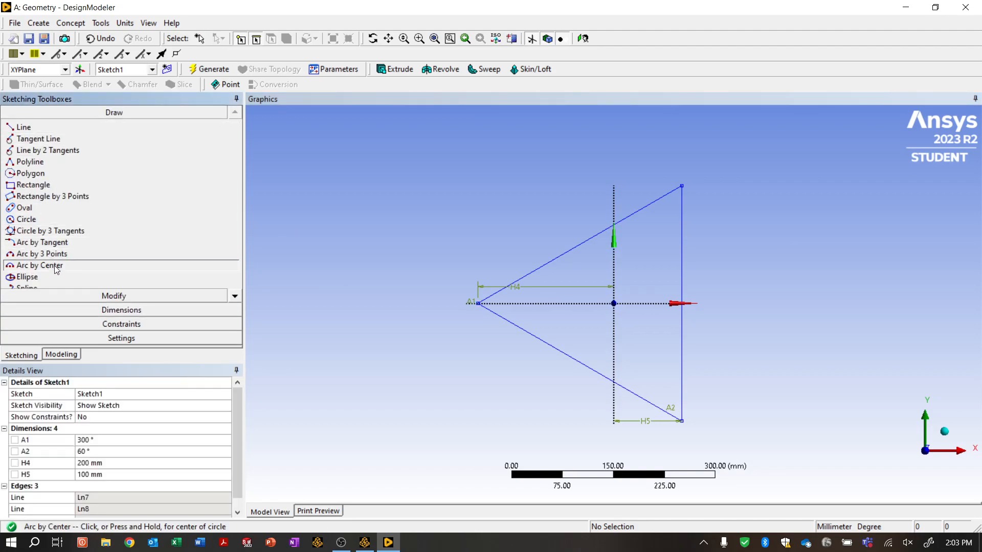
pyautogui.click(683, 185)
pyautogui.click(682, 259)
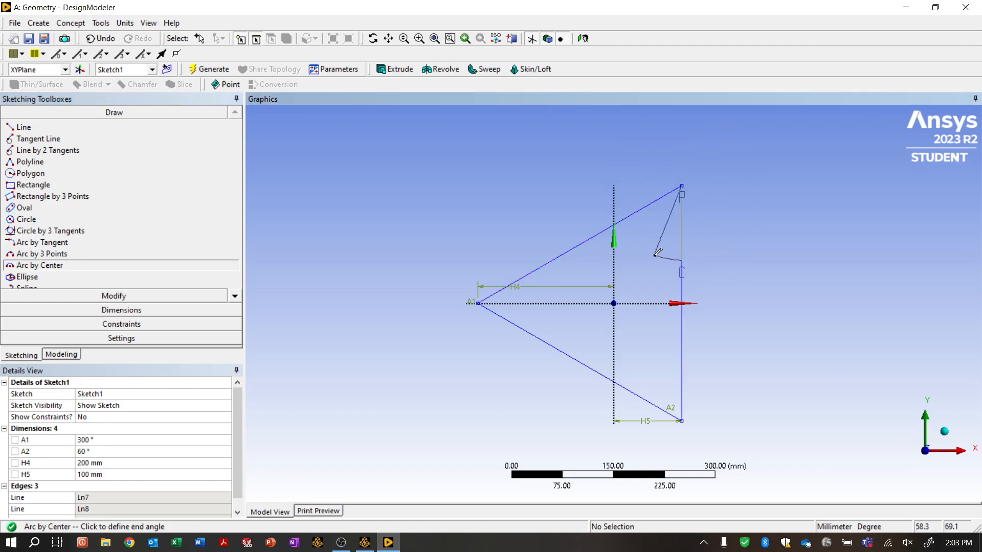
pyautogui.click(614, 222)
# Draw an arc centered on the lower right vertex, from the vertical line to the lower sloped line at the Y axis
pyautogui.click(682, 421)
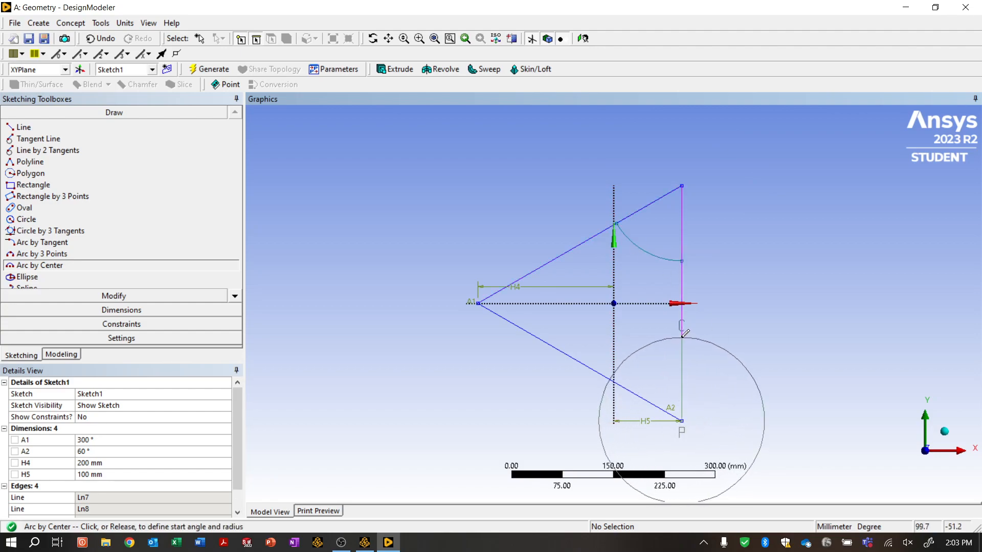
pyautogui.click(682, 342)
pyautogui.click(616, 381)
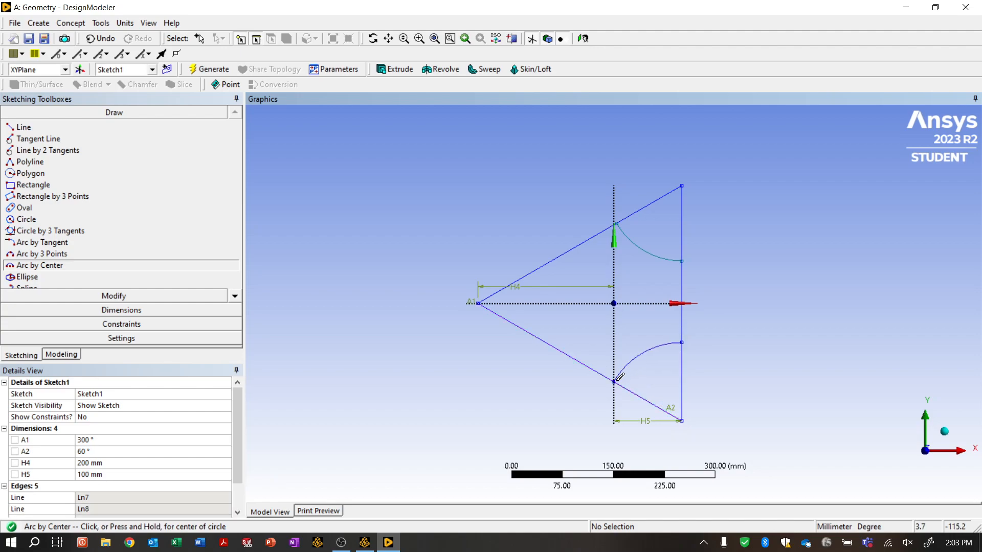
# Draw an arc centered on the left vertex, from the upper sloped line to the lower sloped line
pyautogui.click(479, 302)
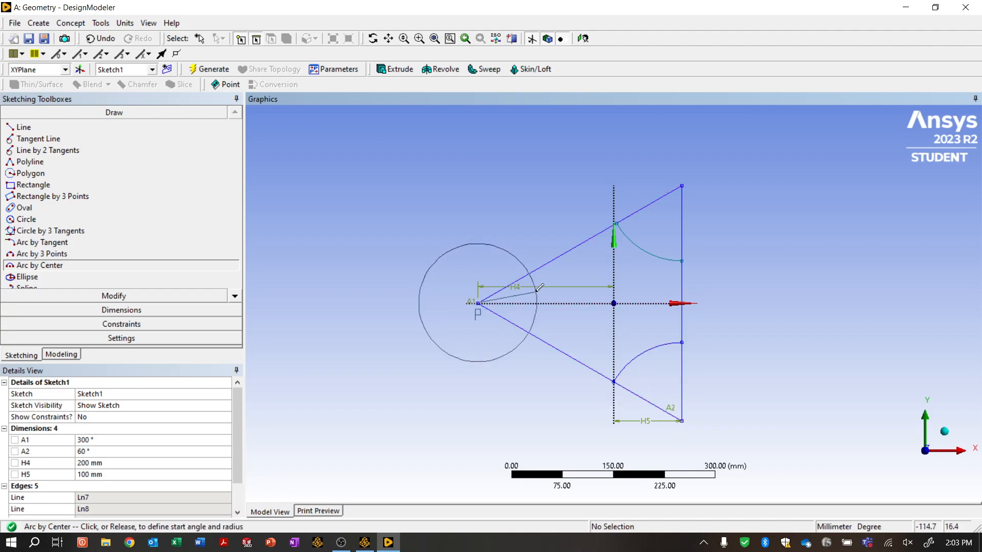
pyautogui.click(581, 244)
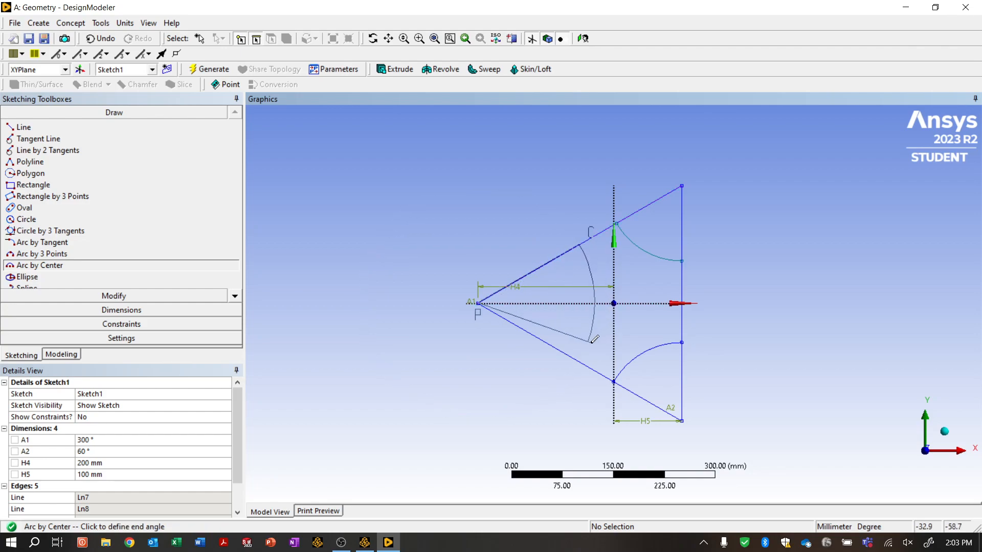
pyautogui.click(579, 361)
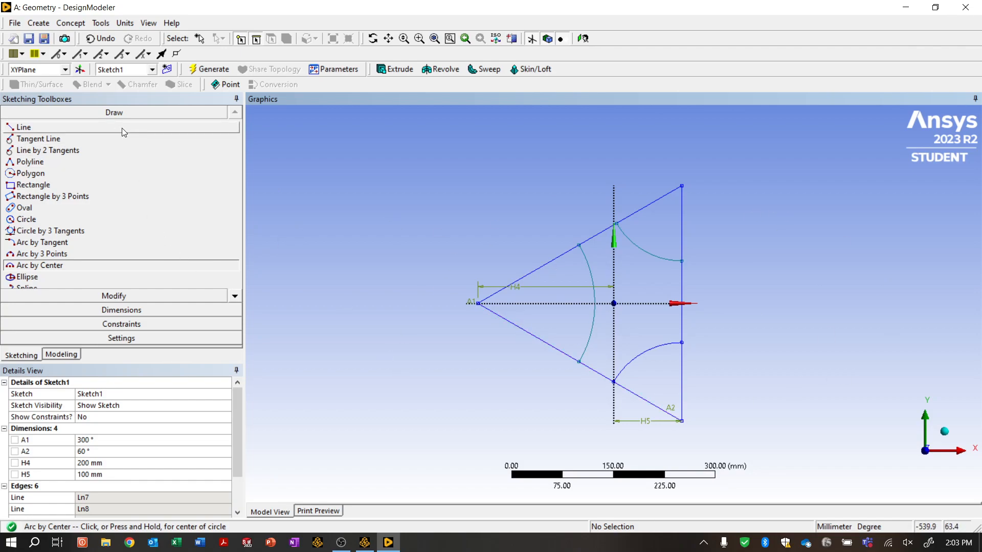
# Dimension the vertical distance from the upper arc's end on the vertical line to the X axis and set it to 20 mm
pyautogui.click(129, 310)
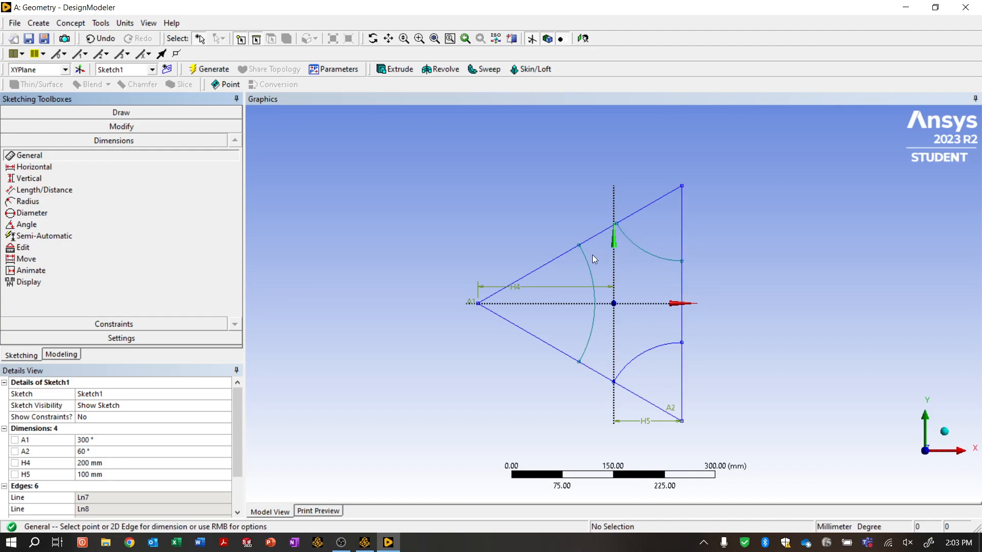
pyautogui.click(683, 262)
pyautogui.click(661, 303)
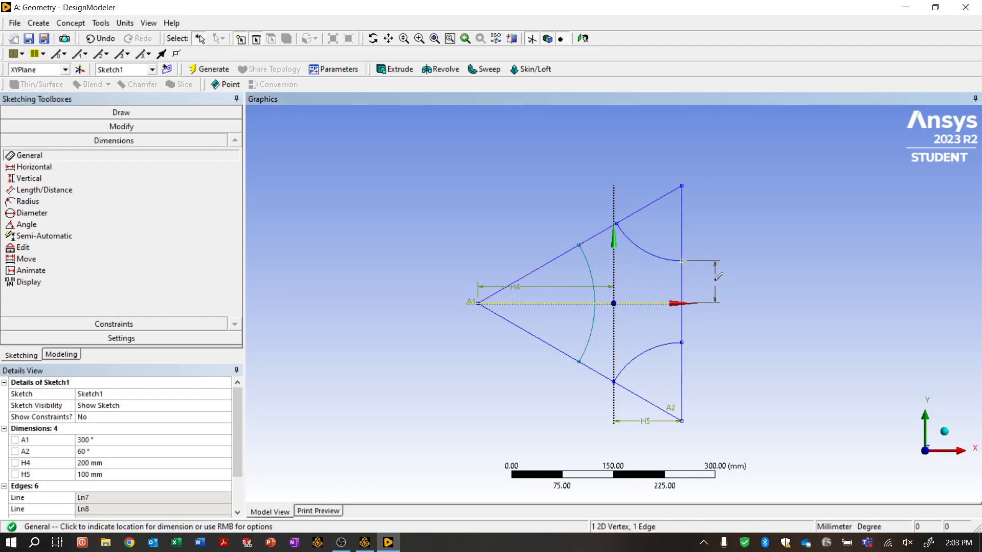
pyautogui.click(711, 320)
pyautogui.click(116, 485)
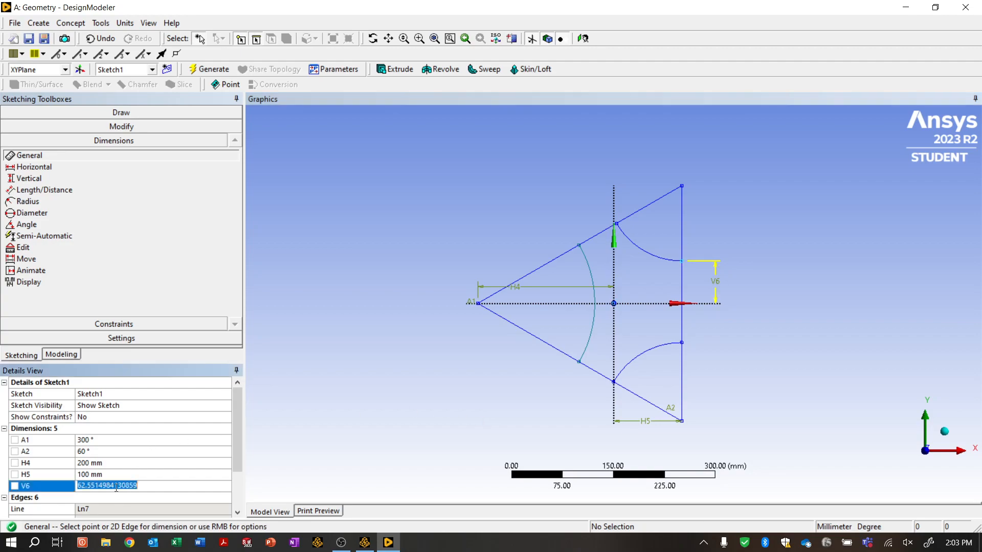
pyautogui.write('20')
pyautogui.press('Return')
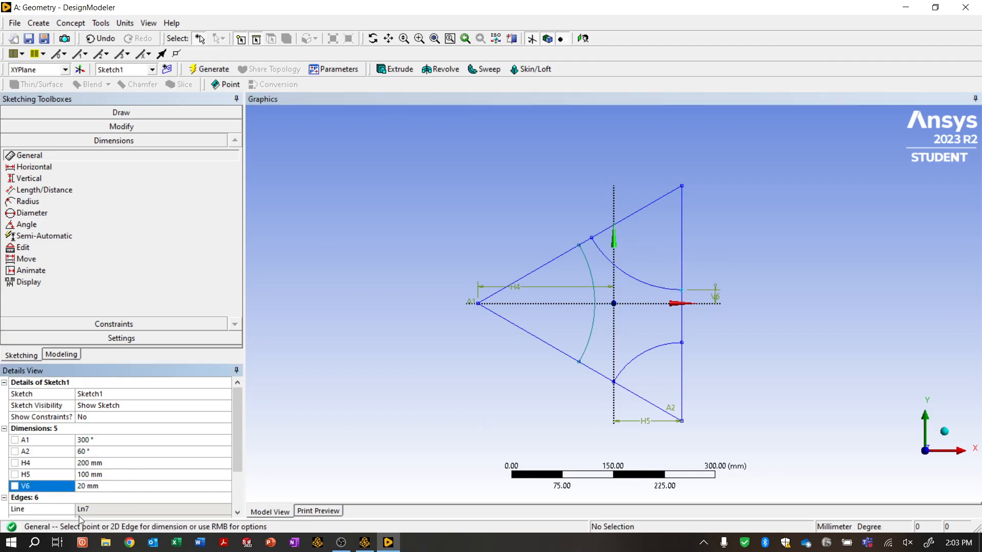
# Try to dimension the distance between the two arc ends on the vertical line, and undo it
pyautogui.click(684, 343)
pyautogui.click(682, 291)
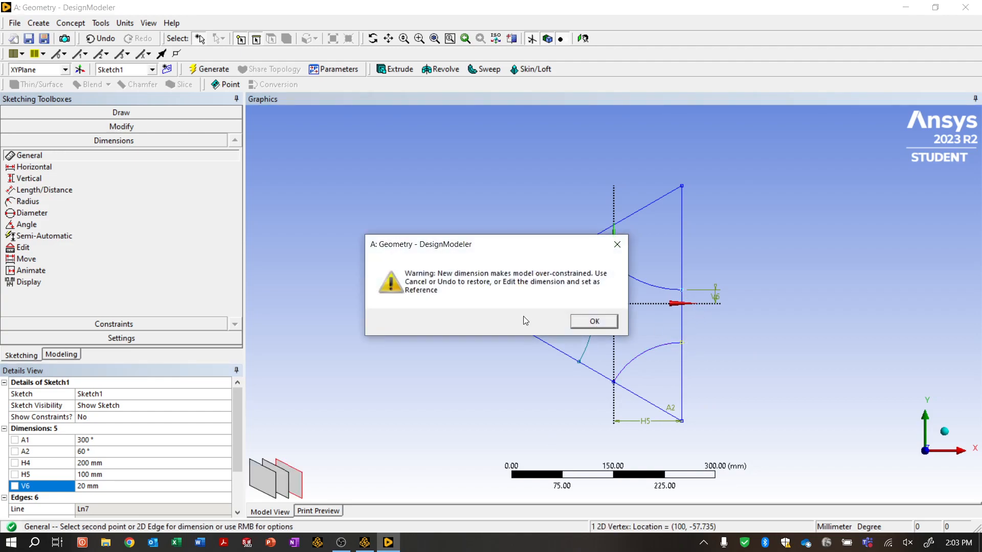
pyautogui.click(588, 321)
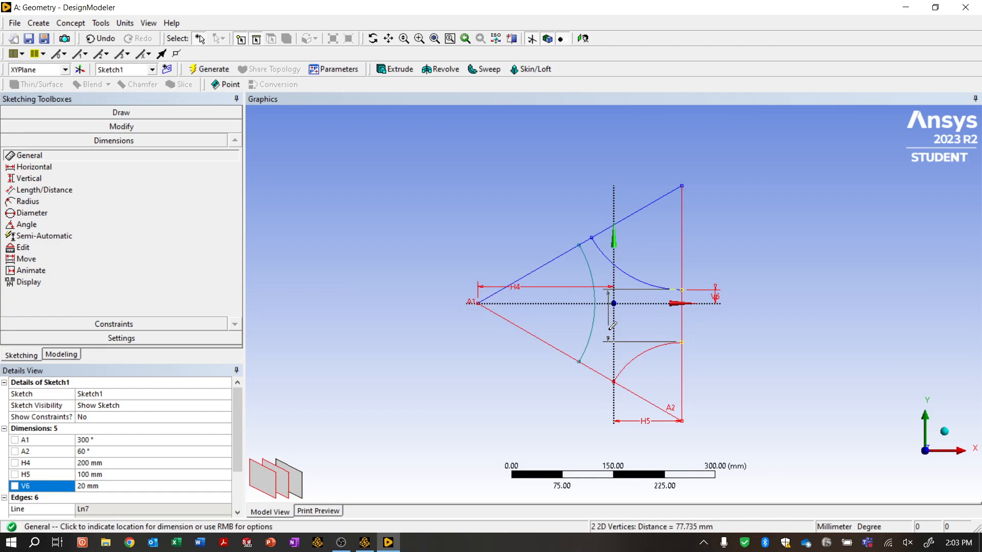
pyautogui.hotkey('ctrl', 'z')
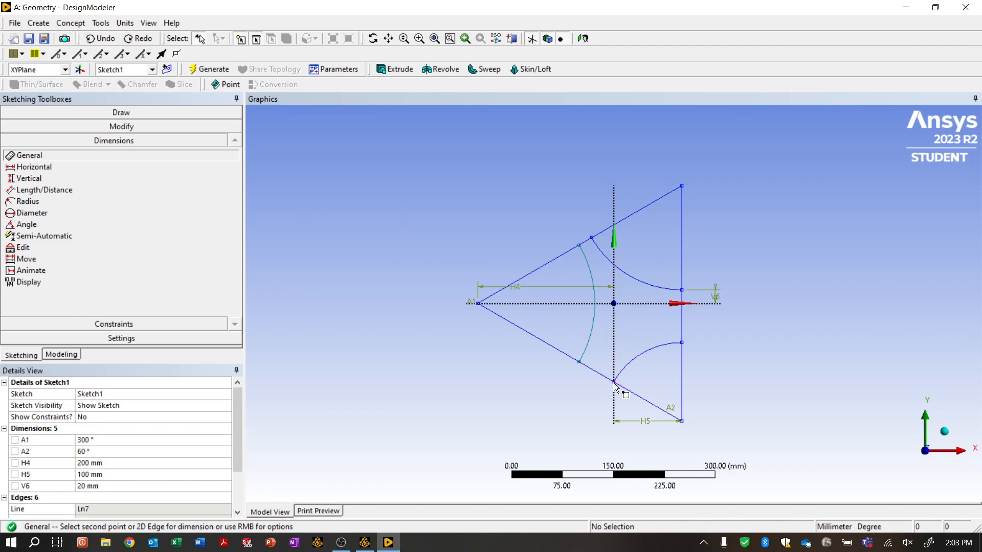
# Try to add a General dimension to the lower arc, and undo it
pyautogui.click(644, 359)
pyautogui.click(645, 358)
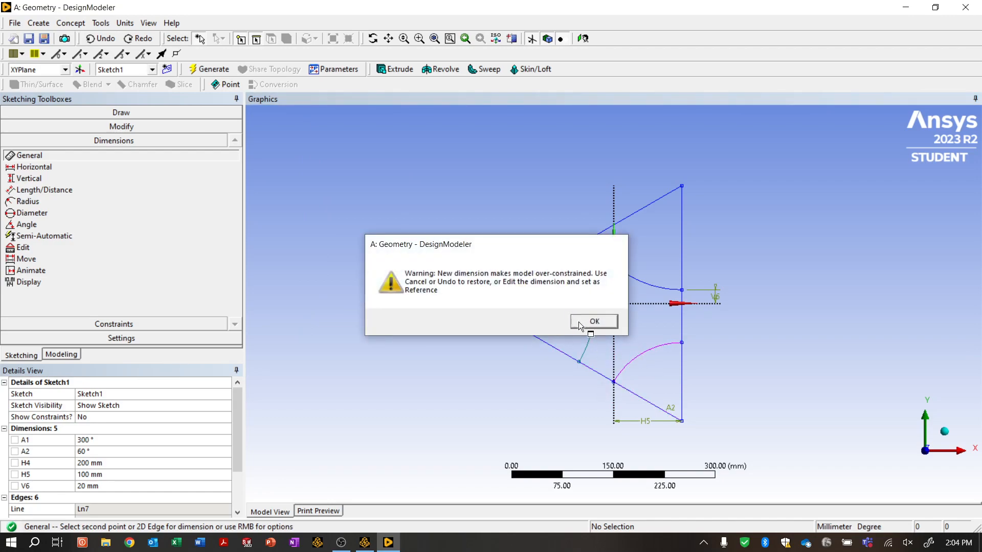
pyautogui.press('Return')
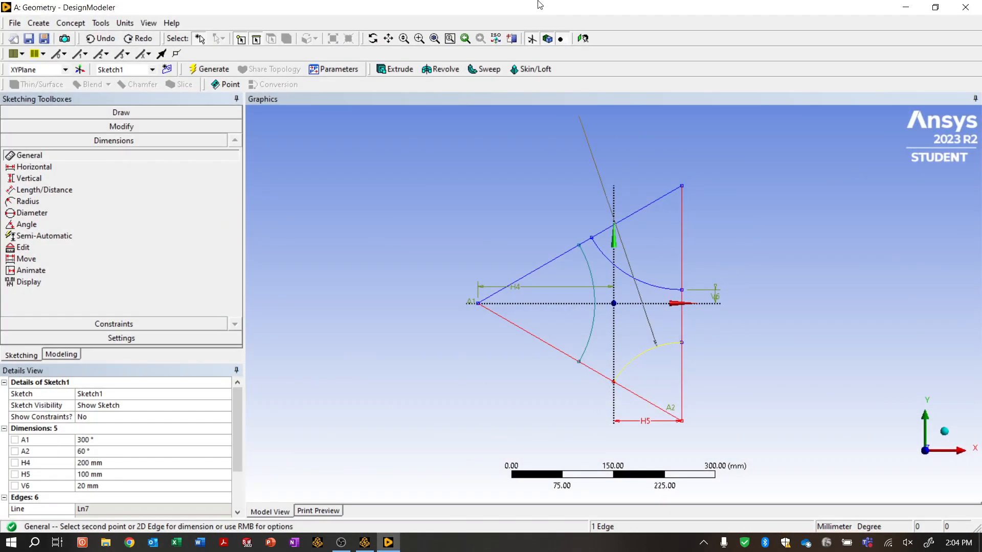
pyautogui.click(99, 38)
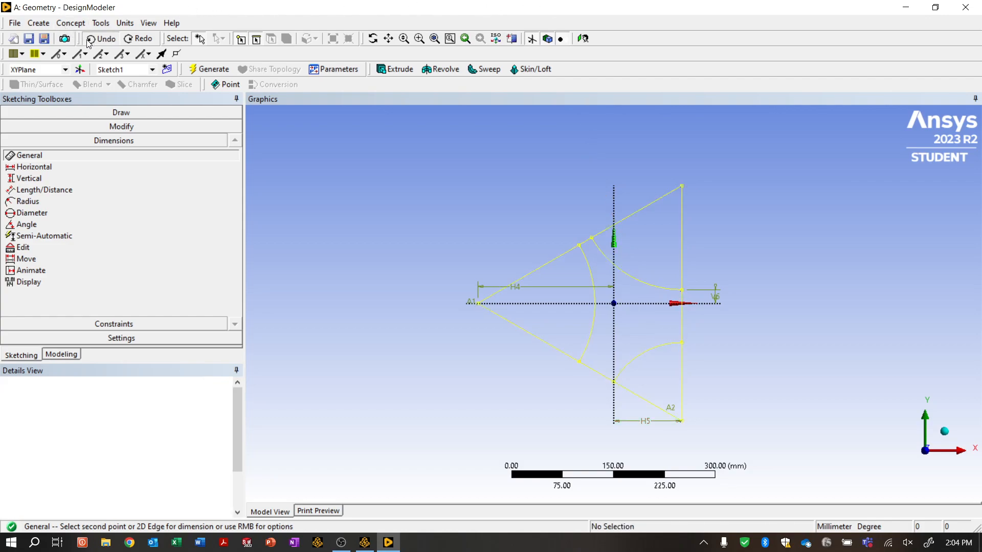
pyautogui.click(341, 543)
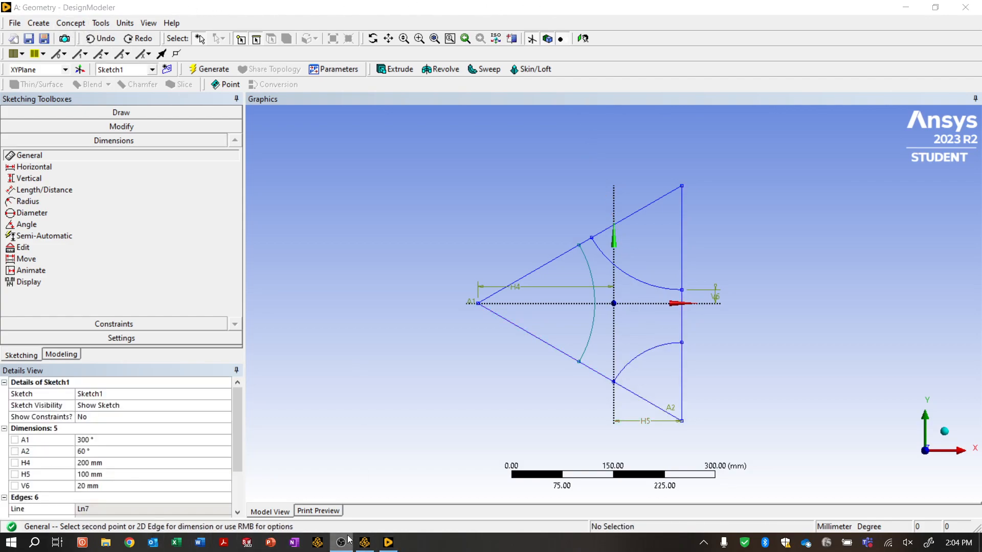
pyautogui.click(634, 363)
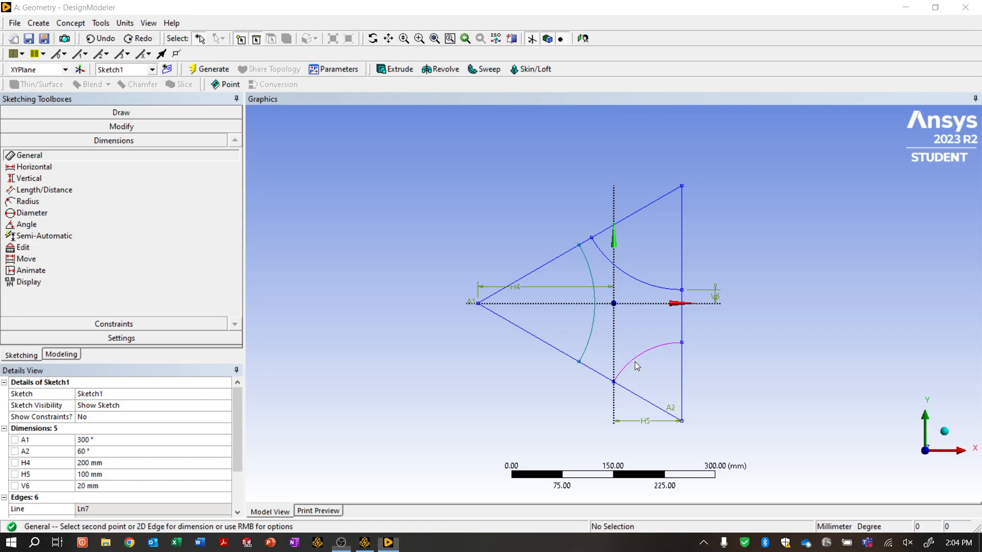
pyautogui.click(592, 322)
pyautogui.click(106, 39)
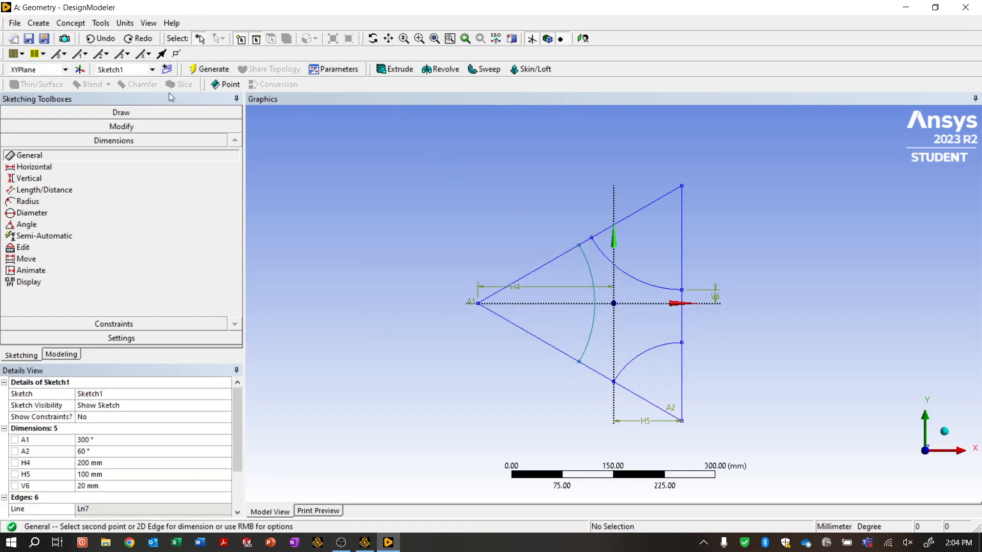
# Delete the arc around the triangle's lower right vertex
pyautogui.click(137, 127)
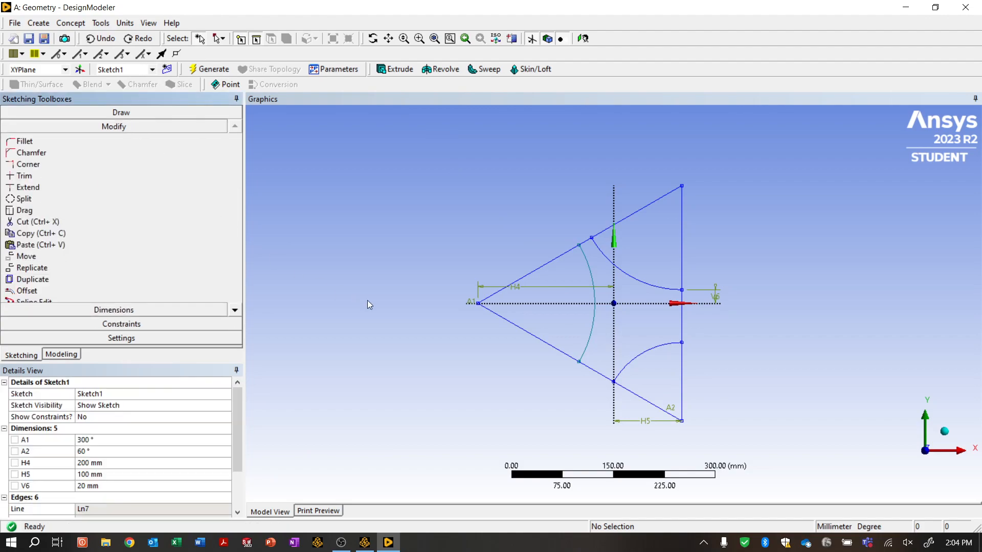
pyautogui.click(635, 360)
pyautogui.press('Delete')
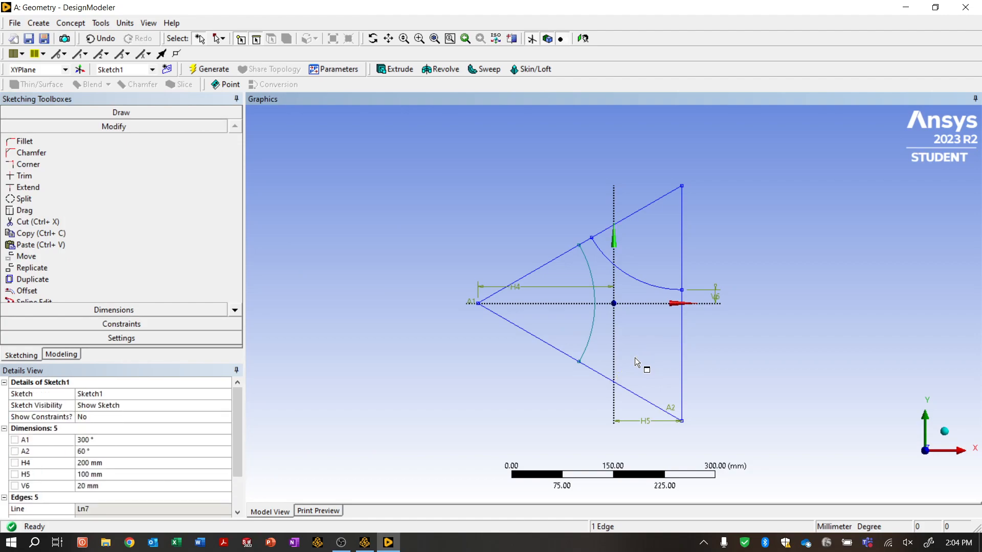
# Draw an Arc by Center around the lower right vertex, from the lower sloped line to the vertical line about 43 mm below the upper arc's end
pyautogui.click(100, 112)
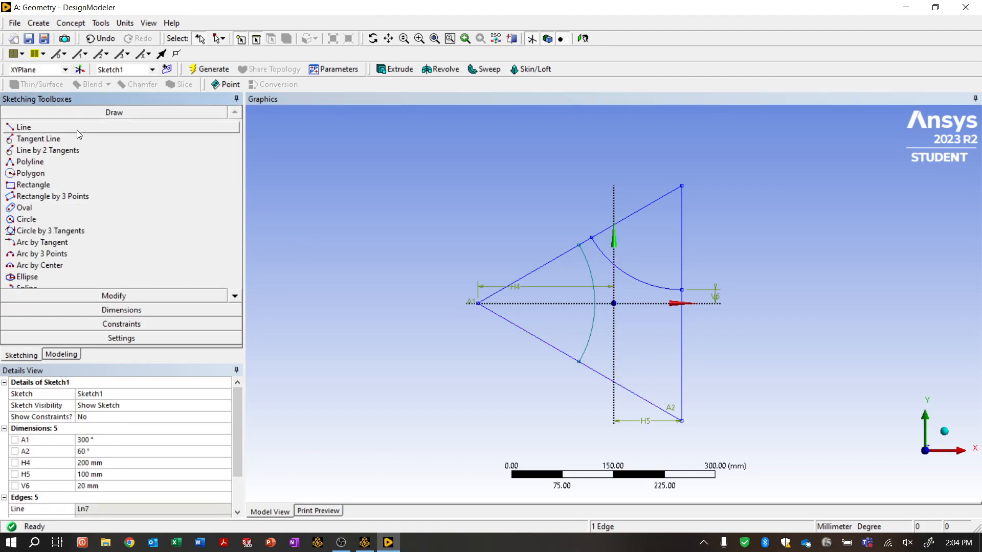
pyautogui.click(68, 264)
pyautogui.click(682, 420)
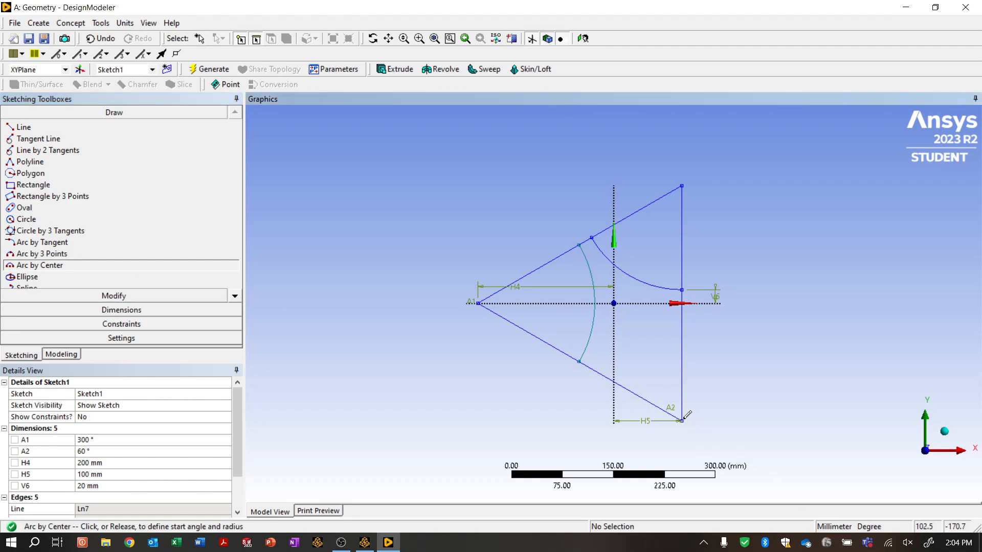
pyautogui.click(594, 368)
pyautogui.click(683, 319)
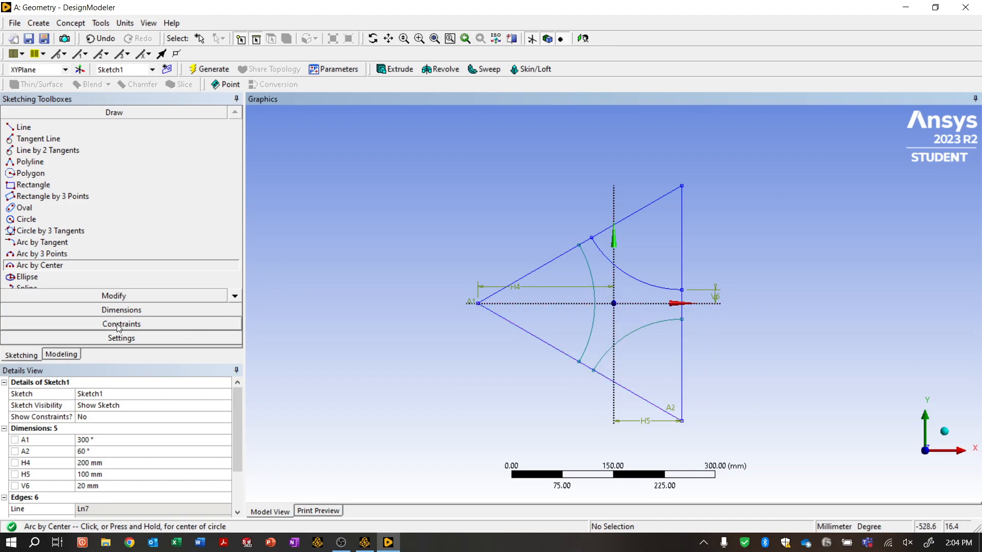
# Dimension the distance between the upper and lower arc ends on the vertical line and set it to 40 mm
pyautogui.click(90, 309)
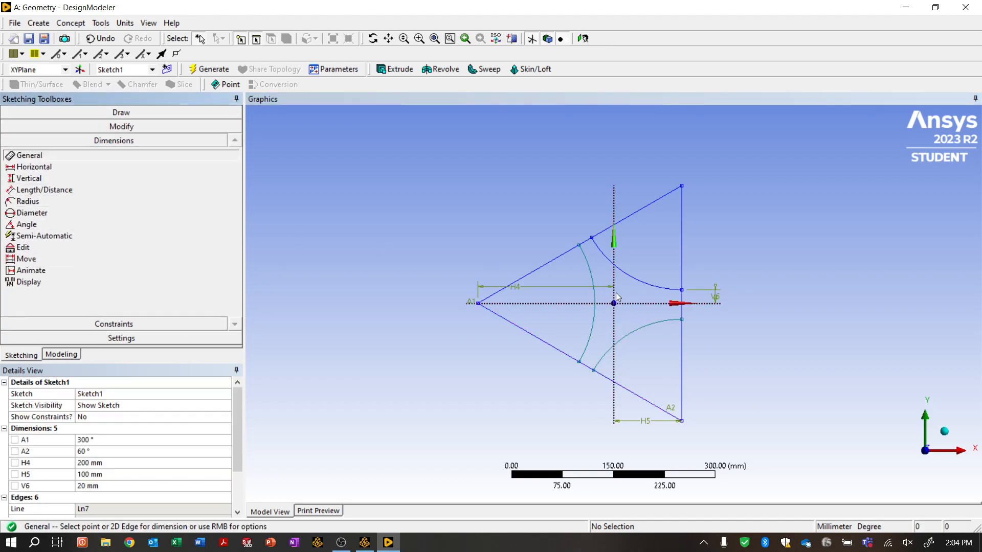
pyautogui.click(681, 319)
pyautogui.click(682, 291)
pyautogui.click(695, 309)
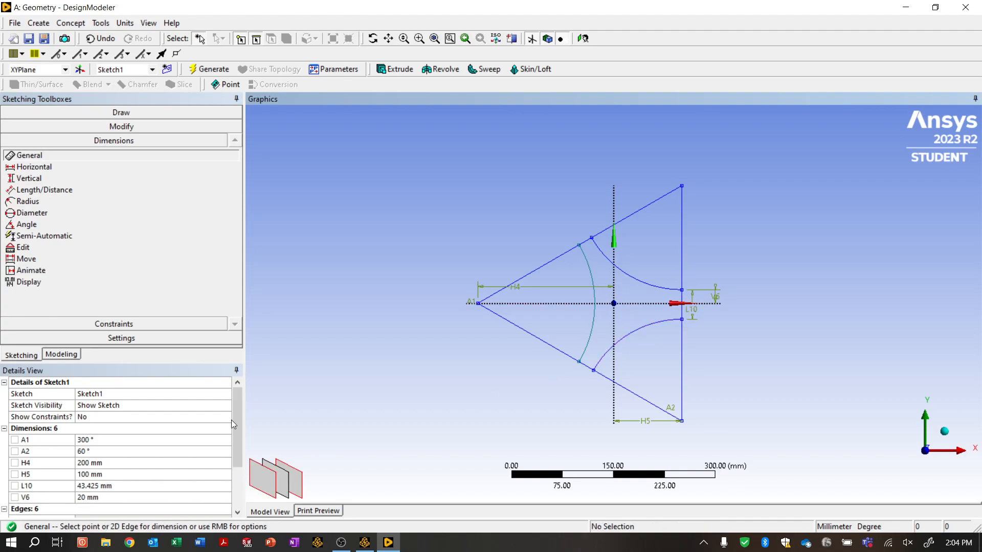
pyautogui.click(116, 486)
pyautogui.write('40')
pyautogui.press('Return')
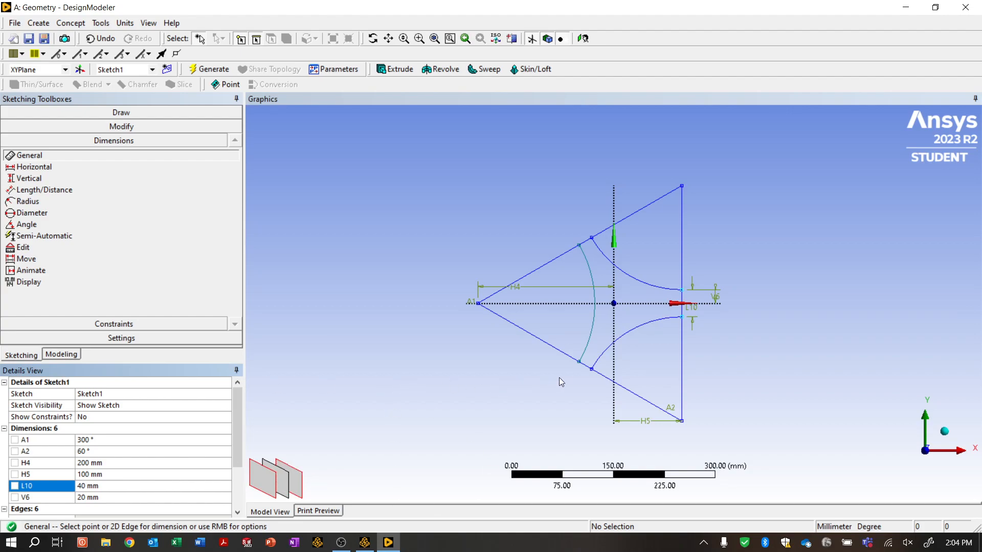
# Dimension the distance between the two arc ends on the triangle's lower sloped line and set it to 40 mm
pyautogui.click(592, 369)
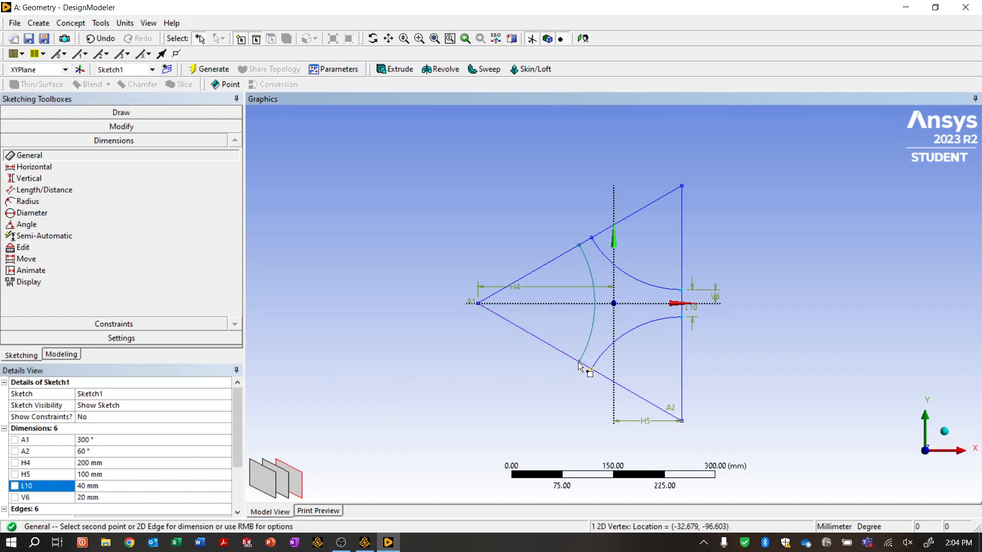
pyautogui.click(580, 365)
pyautogui.click(576, 382)
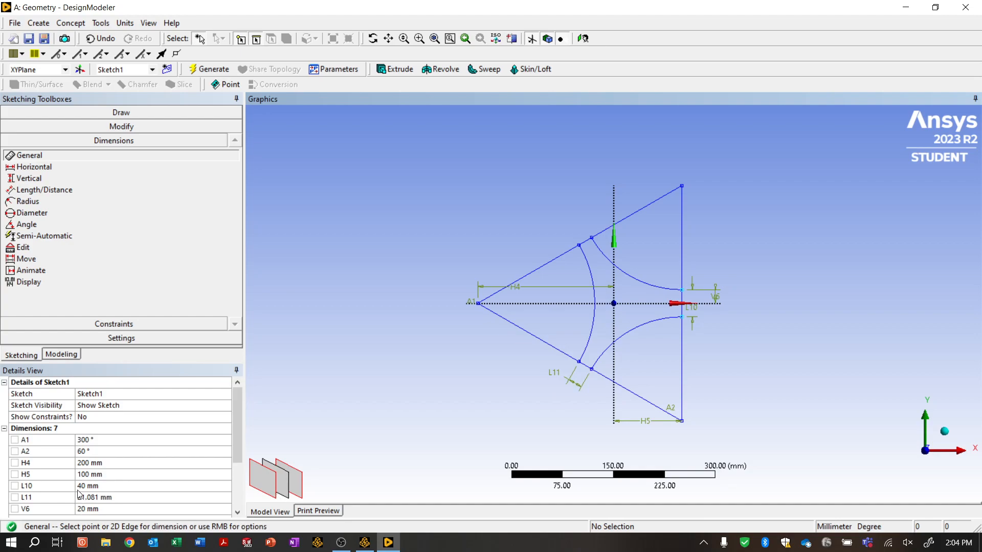
pyautogui.click(111, 497)
pyautogui.write('40')
pyautogui.press('Return')
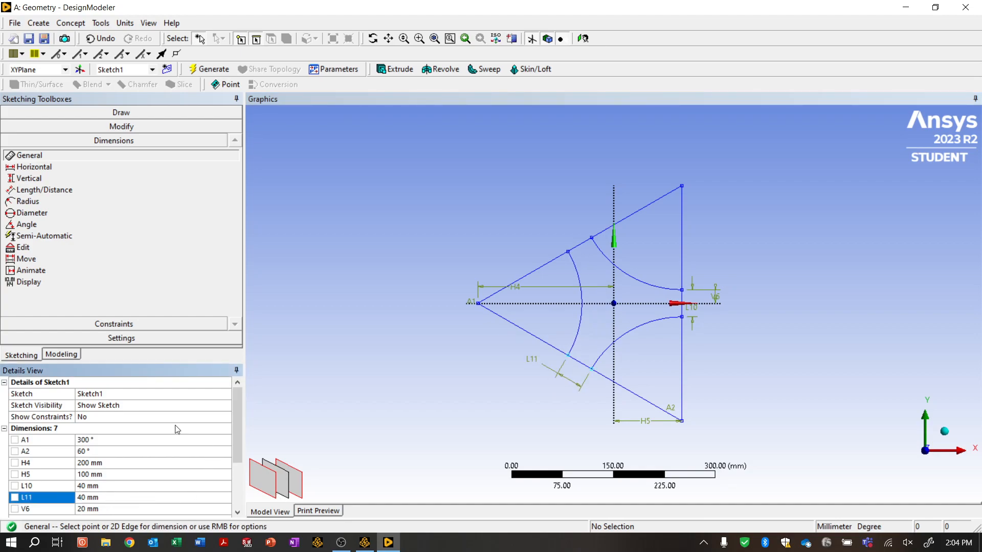
# Trim the triangle's corner segments outside the three arcs, keeping only the short straight pieces between neighbouring arc ends
pyautogui.click(143, 128)
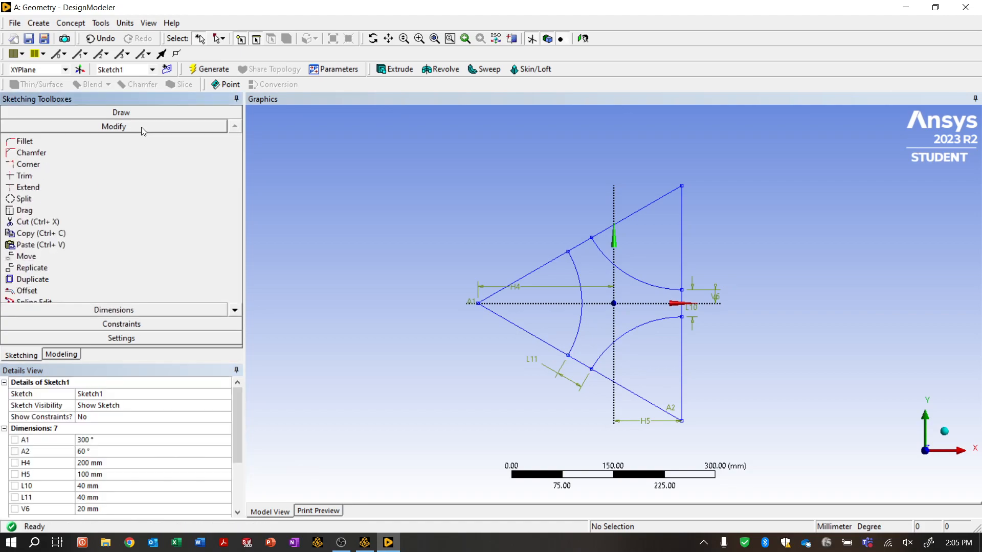
pyautogui.click(36, 176)
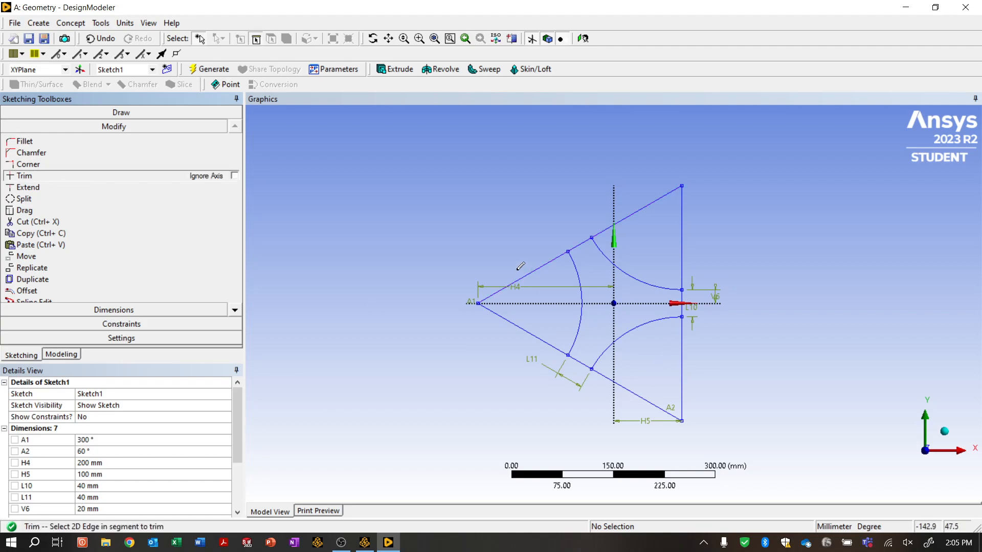
pyautogui.click(534, 335)
pyautogui.click(657, 406)
pyautogui.click(682, 353)
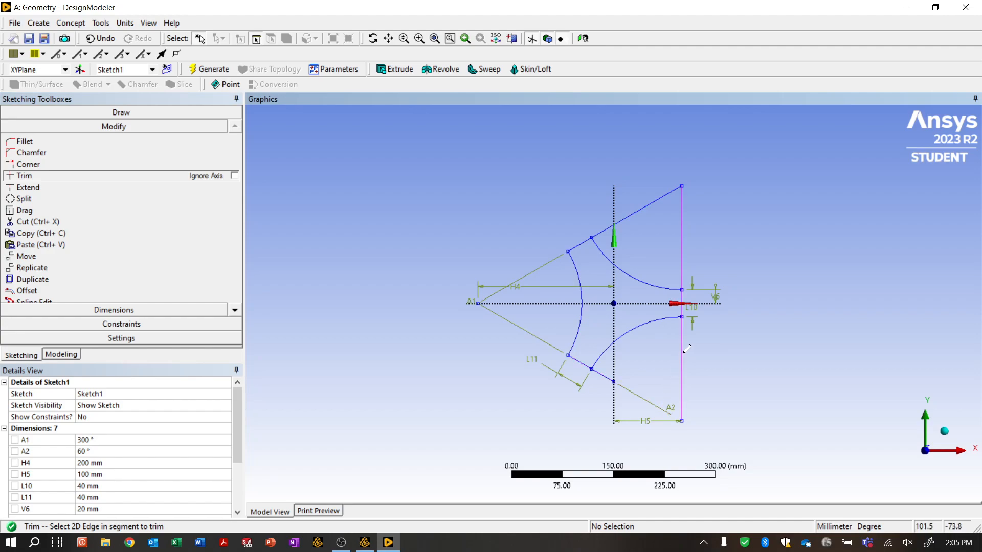
pyautogui.click(682, 219)
pyautogui.click(655, 201)
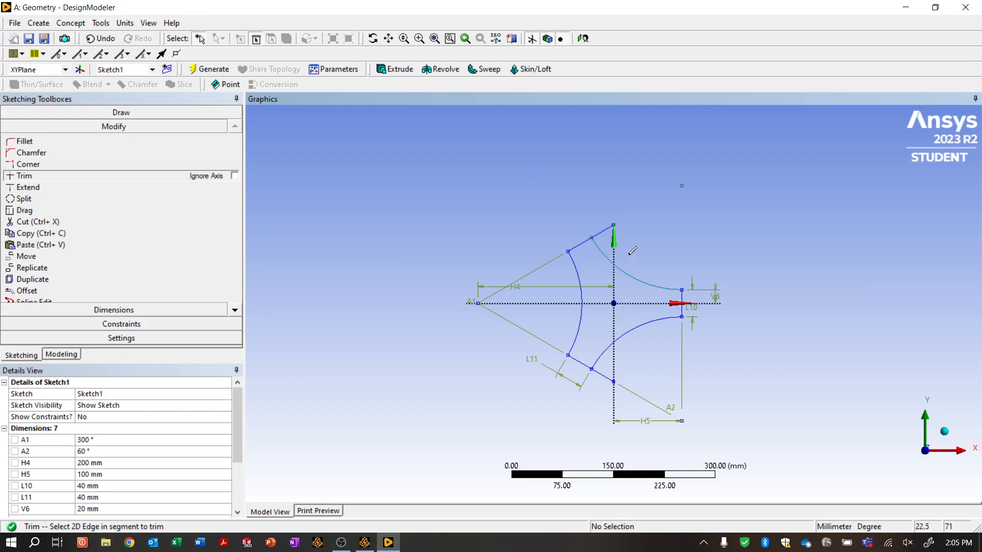
pyautogui.click(611, 230)
pyautogui.click(603, 375)
# Dimension the distance between the two arc ends on the upper sloped edge with a value of 40 mm
pyautogui.click(127, 310)
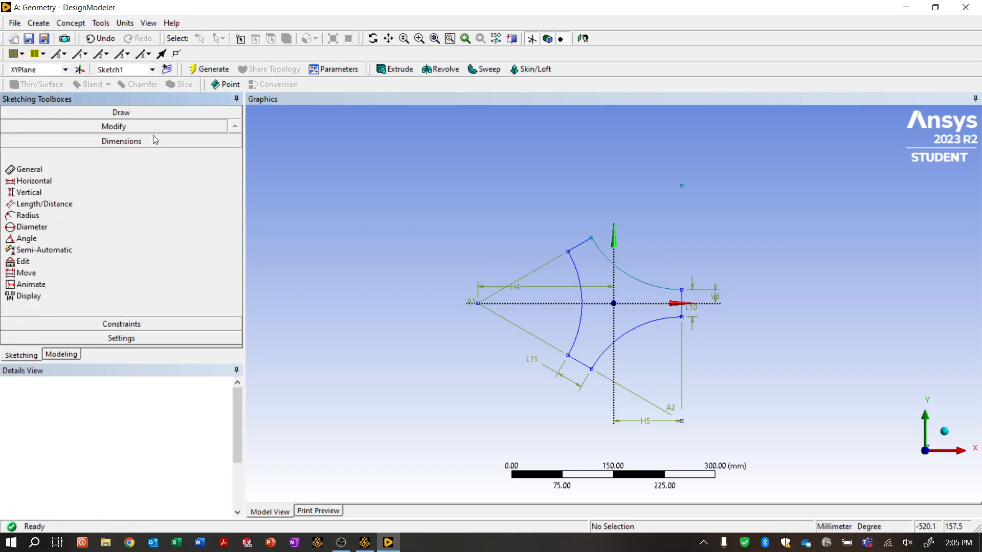
pyautogui.click(567, 251)
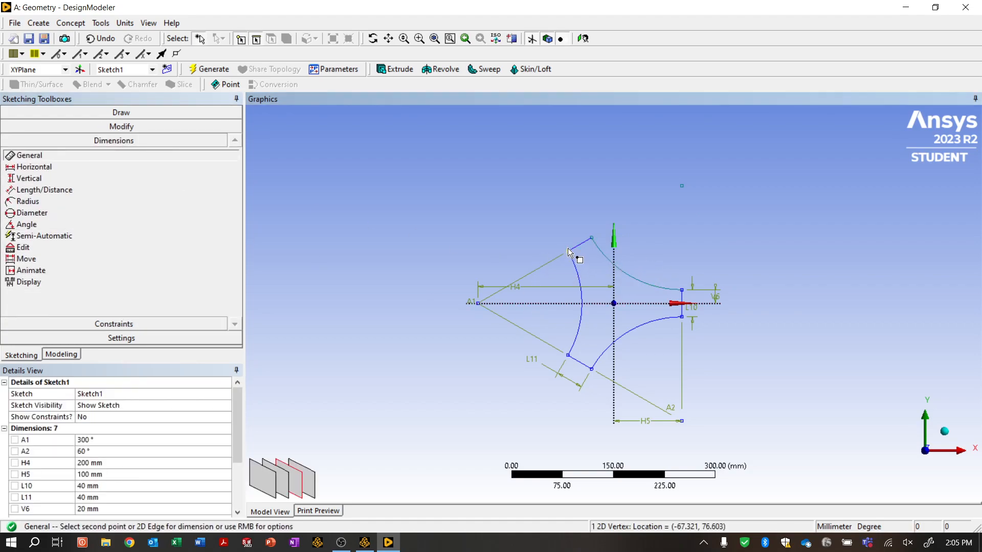
pyautogui.click(592, 237)
pyautogui.click(569, 224)
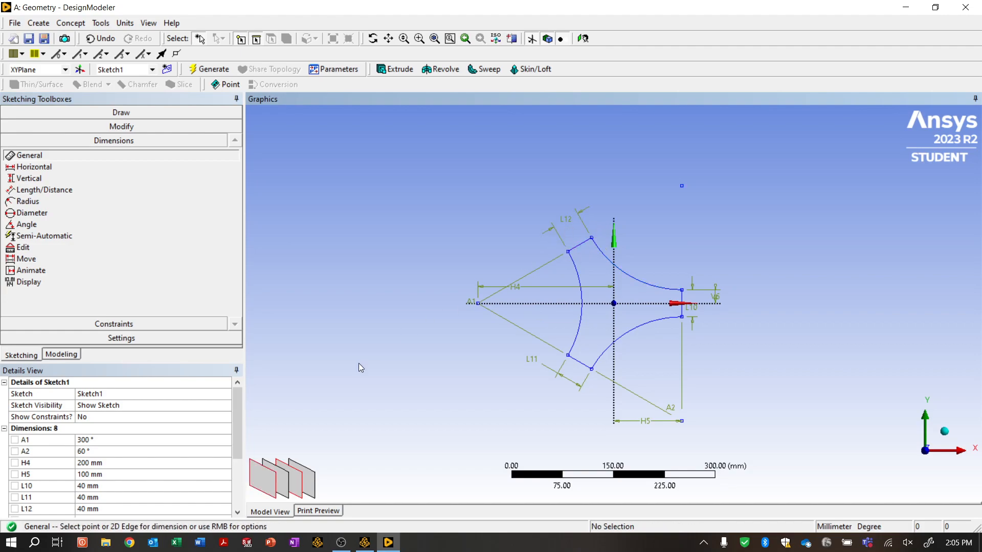
pyautogui.scroll(-1, 151, 459)
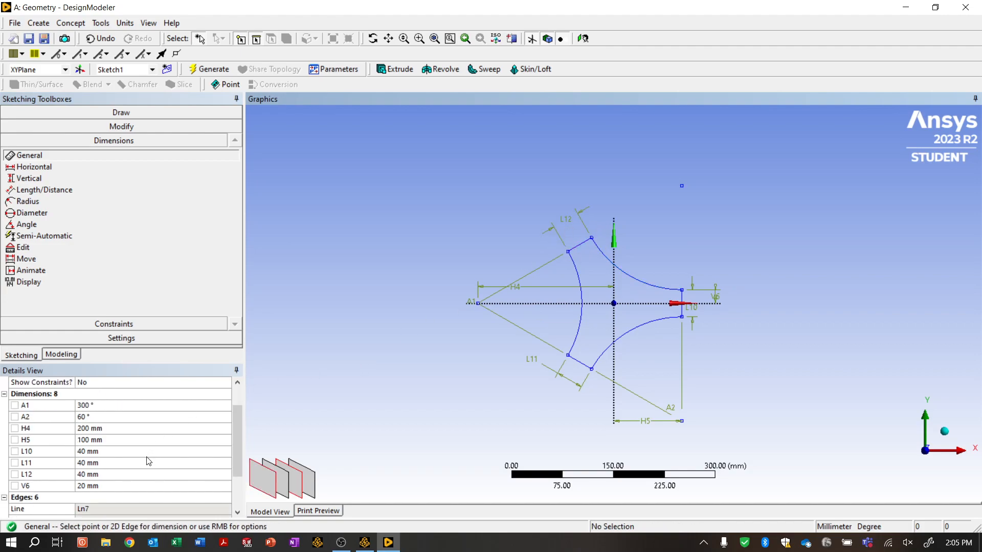
pyautogui.click(167, 475)
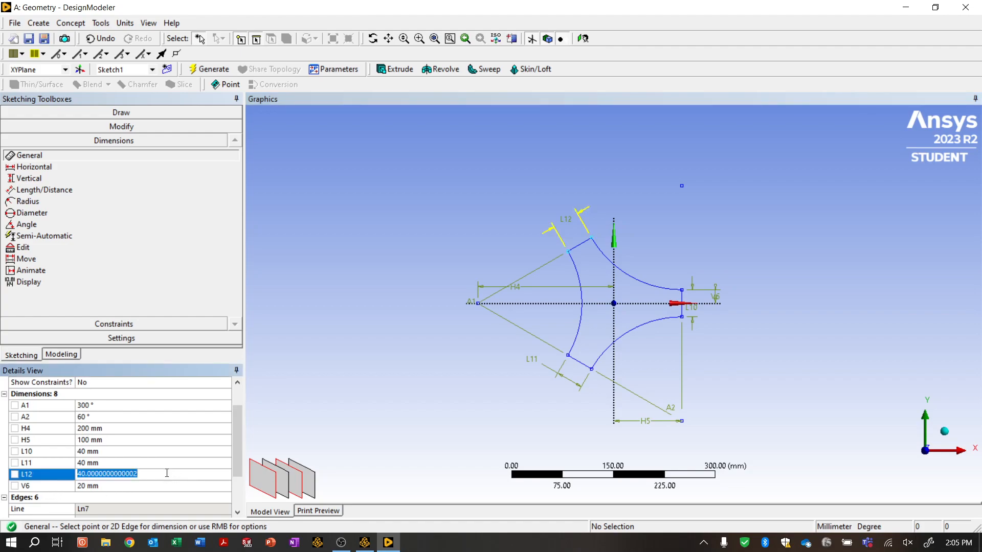
pyautogui.press('Return')
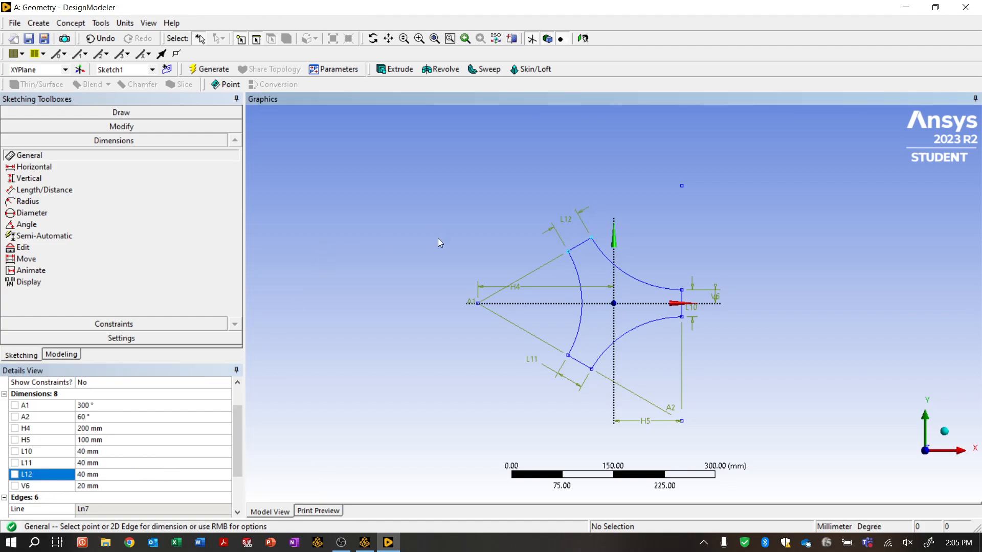
pyautogui.click(96, 128)
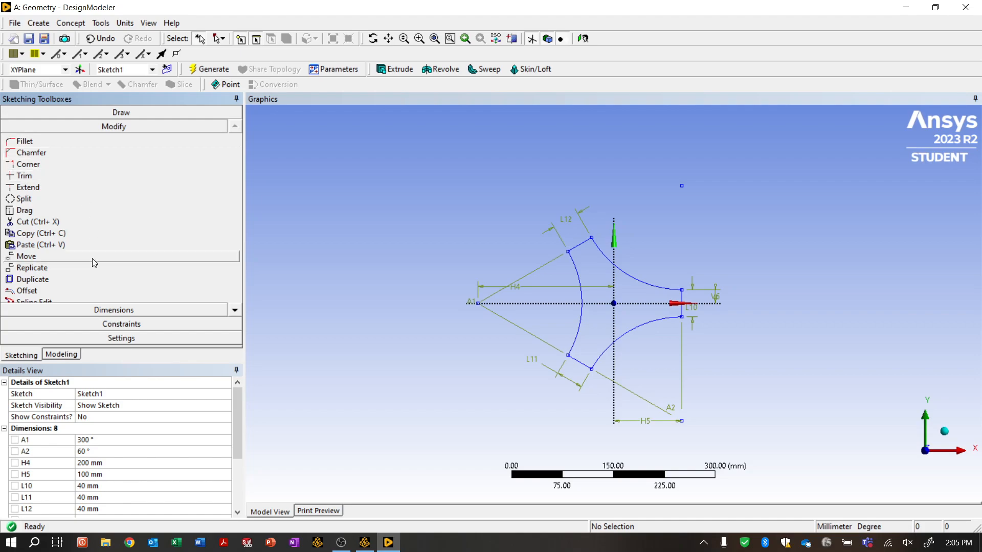
pyautogui.click(52, 292)
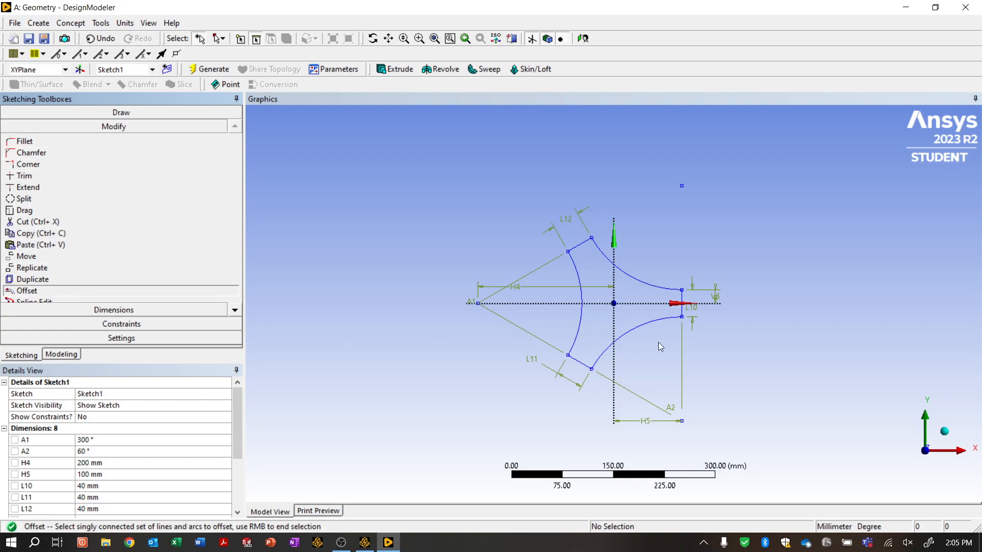
pyautogui.click(582, 299)
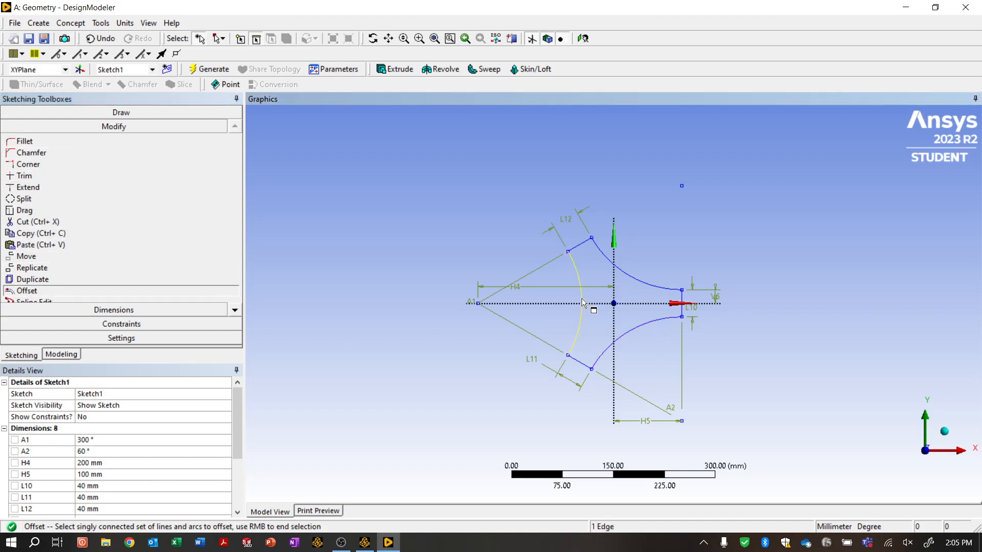
pyautogui.click(633, 279)
pyautogui.click(72, 292)
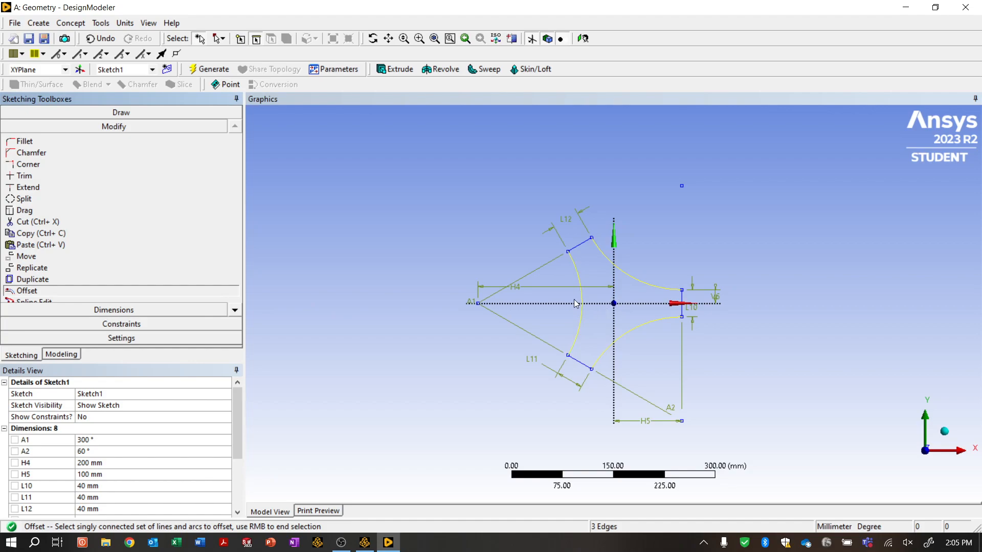
pyautogui.click(591, 307)
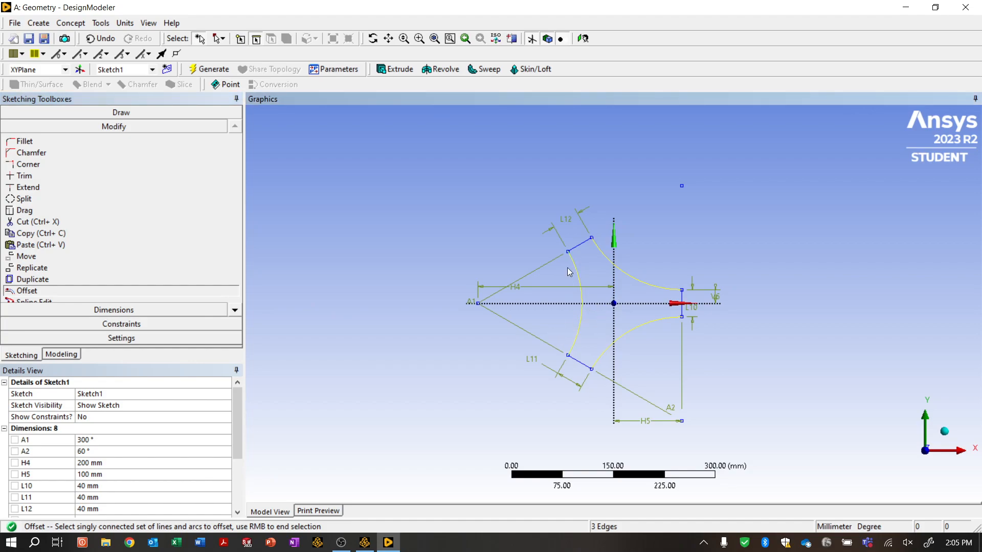
pyautogui.press('Escape')
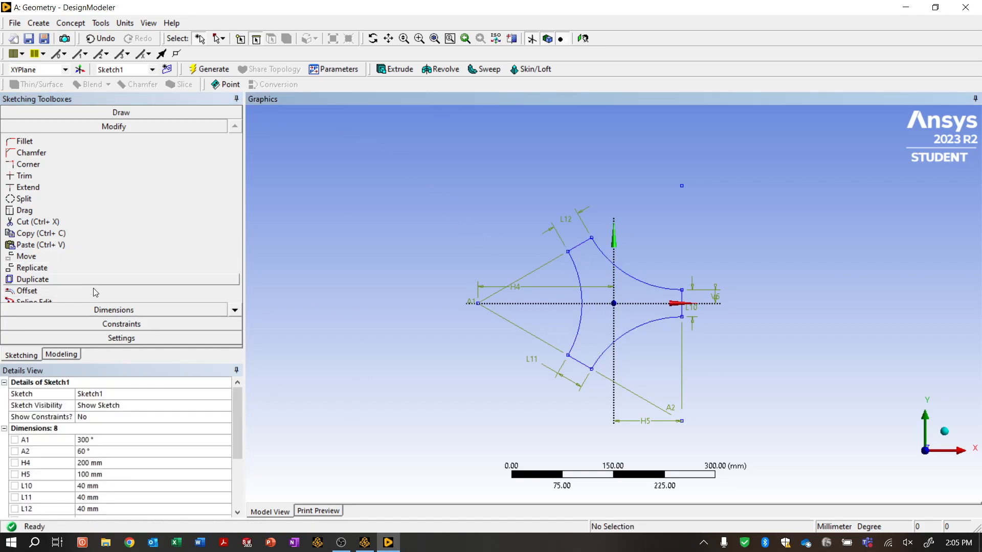
# Try to offset the three arcs together without the short straight edges between them
pyautogui.click(581, 285)
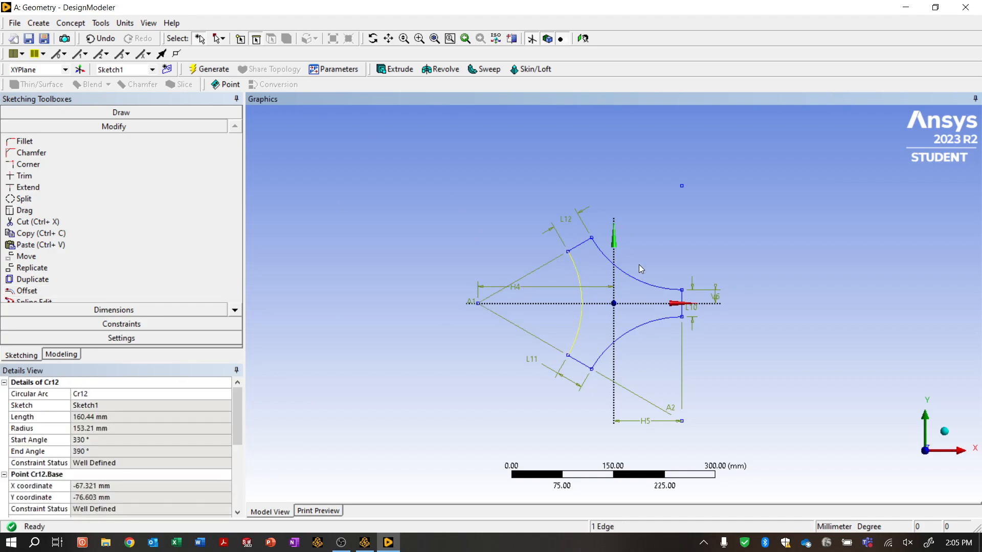
pyautogui.keyDown('ctrl'); pyautogui.click(639, 278); pyautogui.keyUp('ctrl')
pyautogui.keyDown('ctrl'); pyautogui.click(636, 332); pyautogui.keyUp('ctrl')
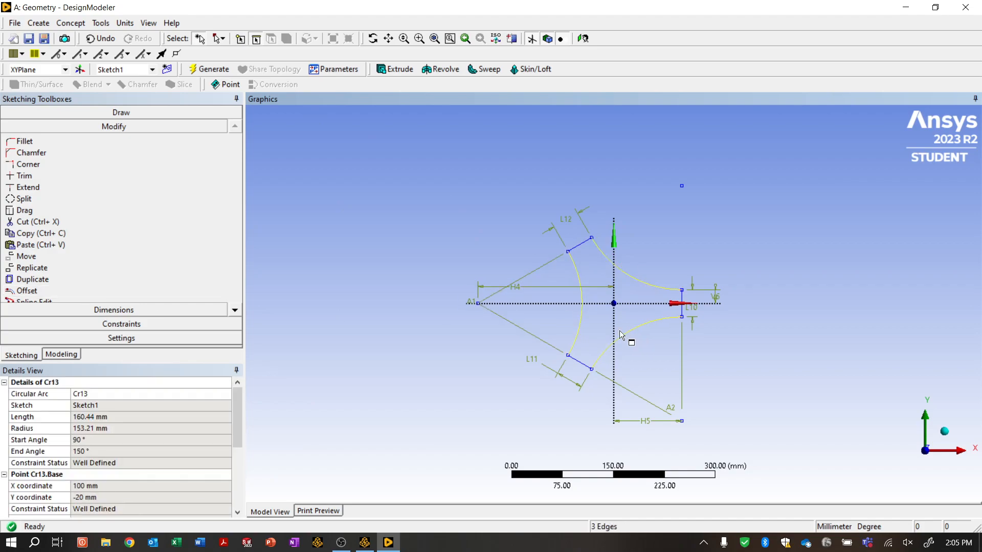
pyautogui.click(134, 293)
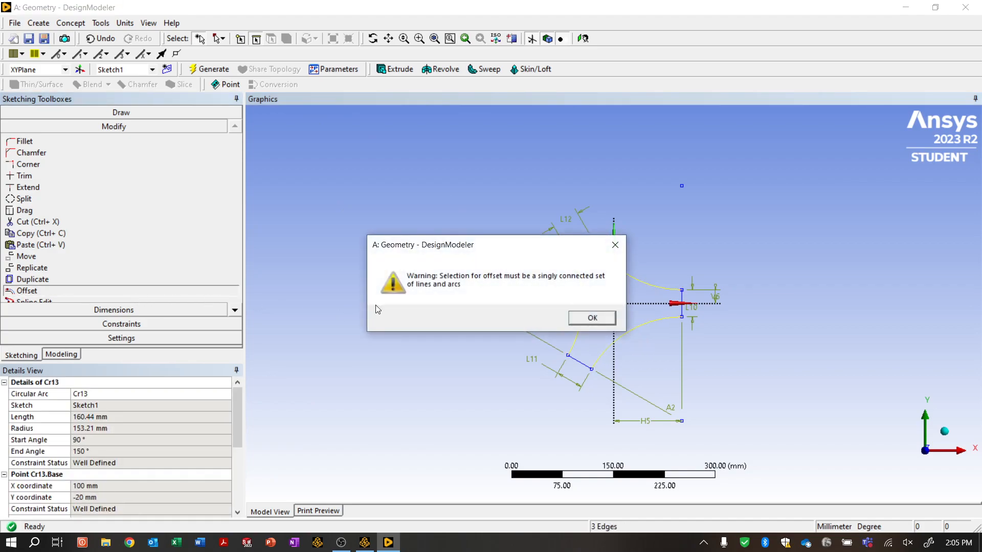
pyautogui.click(595, 320)
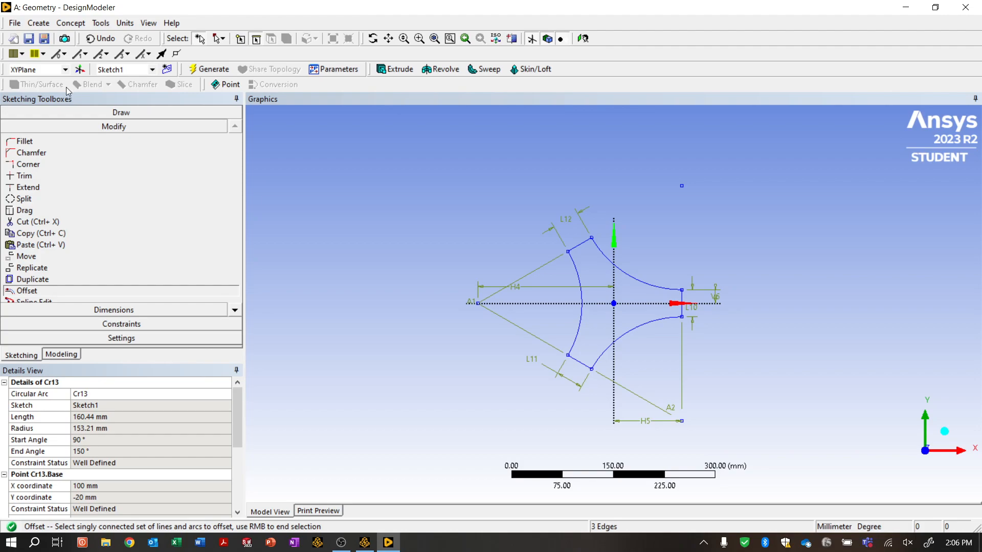
pyautogui.click(215, 41)
pyautogui.click(241, 66)
pyautogui.moveTo(537, 229)
pyautogui.mouseDown()
pyautogui.moveTo(655, 329)
pyautogui.moveTo(724, 406)
pyautogui.mouseUp()
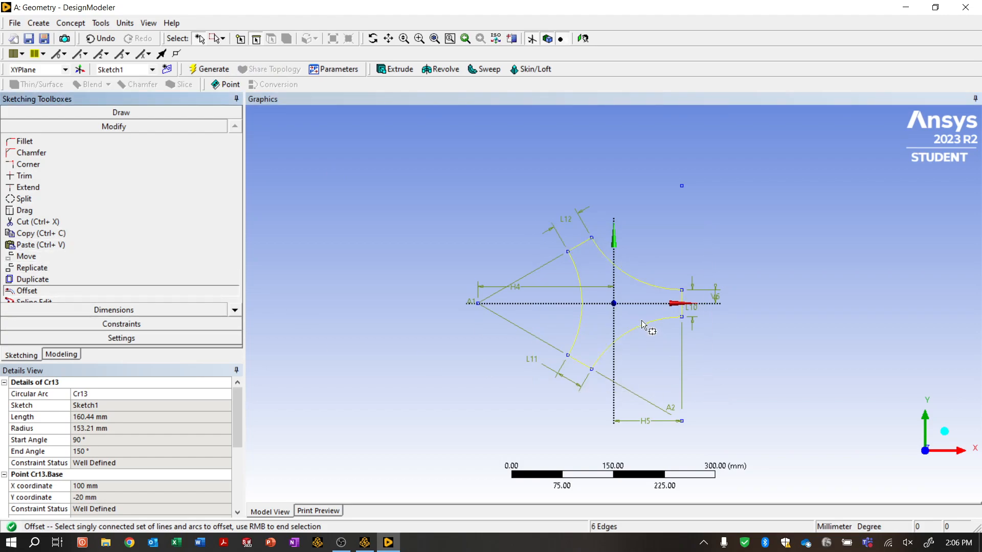
pyautogui.click(622, 301)
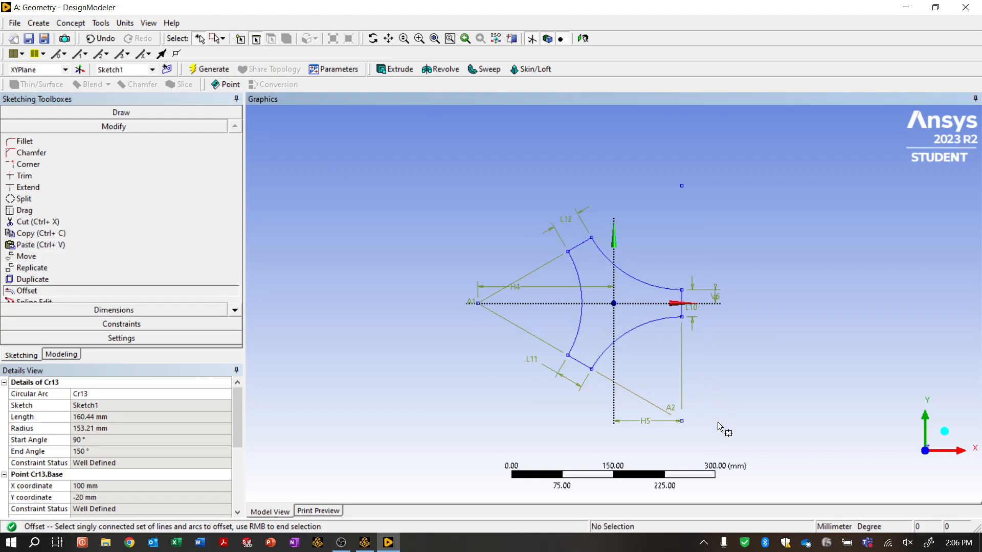
pyautogui.moveTo(533, 198)
pyautogui.mouseDown()
pyautogui.moveTo(775, 448)
pyautogui.moveTo(765, 438)
pyautogui.mouseUp()
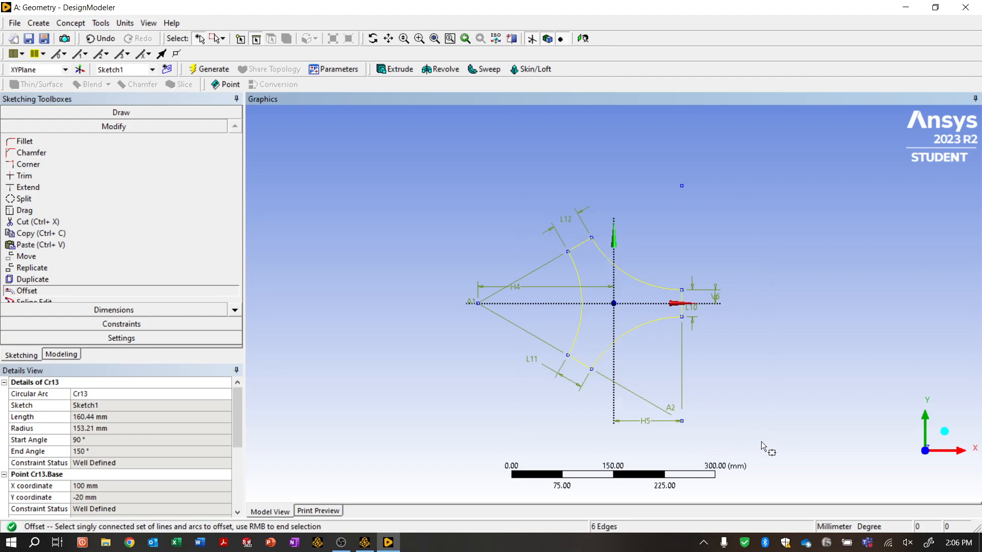
pyautogui.press('Escape')
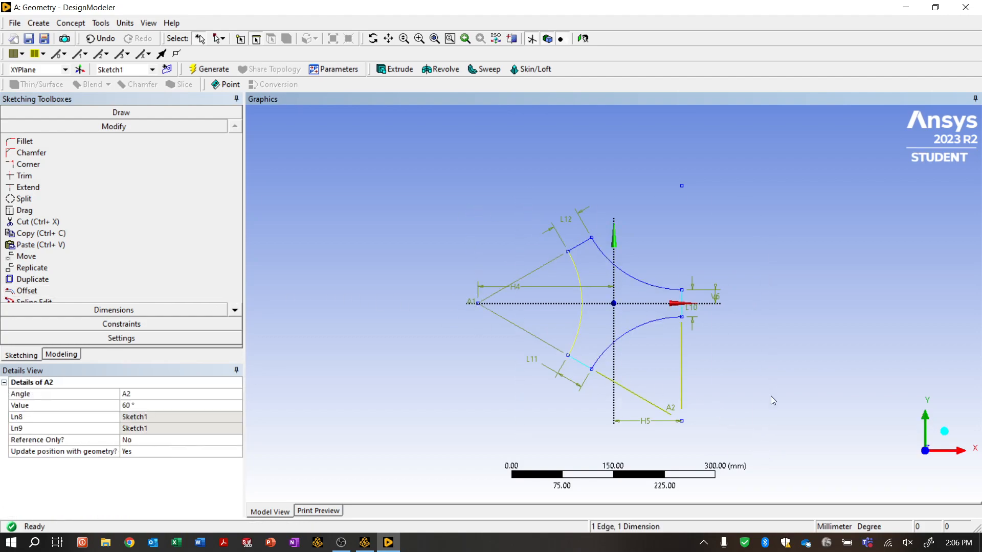
# Offset the whole closed profile inward to form a small curved triangle around the origin, with arcs of about 185 mm radius
pyautogui.click(737, 369)
pyautogui.click(220, 38)
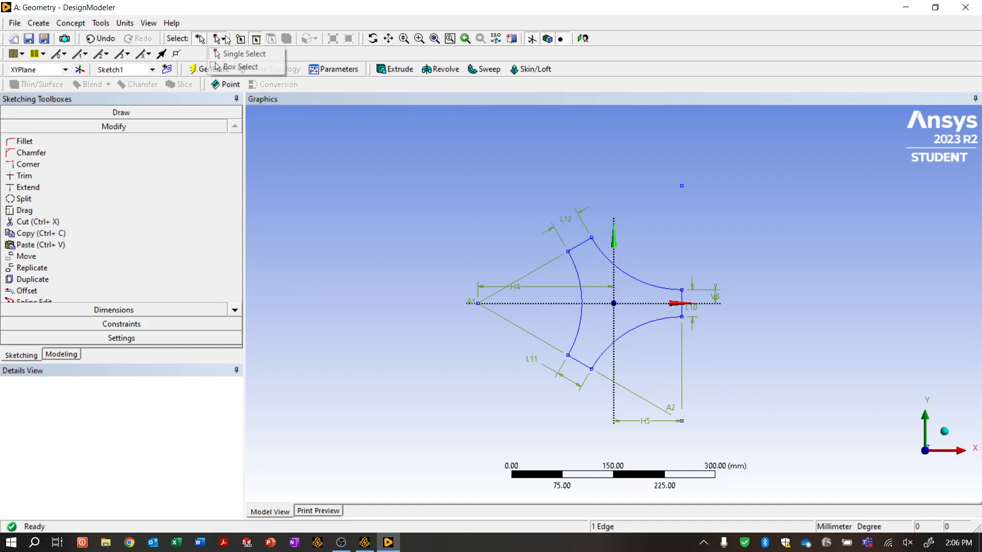
pyautogui.click(232, 64)
pyautogui.moveTo(532, 212)
pyautogui.mouseDown()
pyautogui.moveTo(727, 402)
pyautogui.moveTo(706, 394)
pyautogui.mouseUp()
pyautogui.click(91, 289)
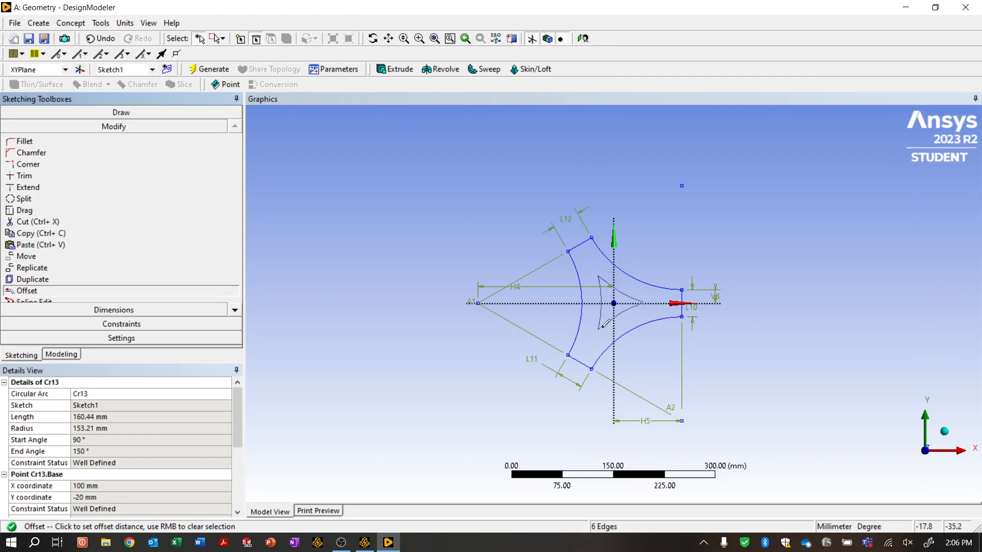
pyautogui.click(603, 323)
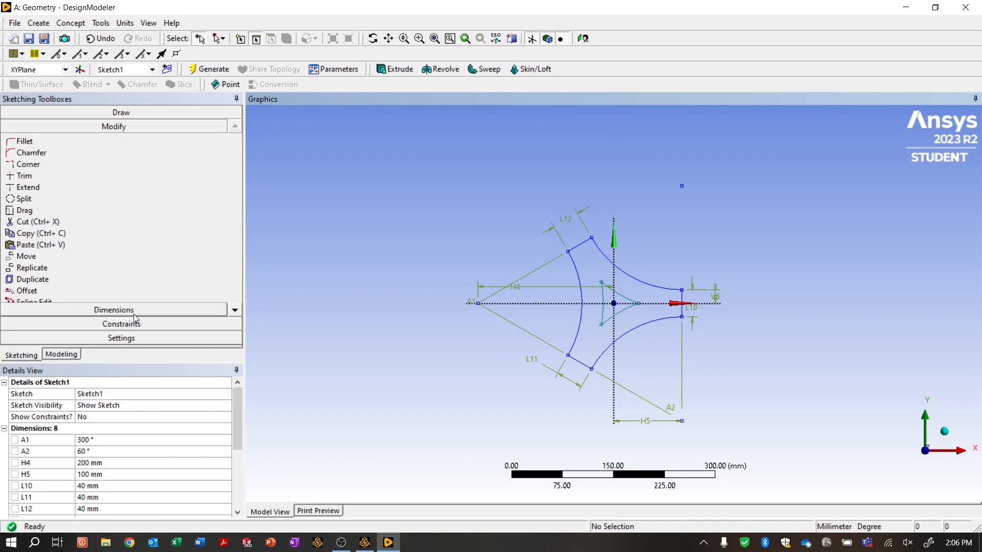
# Try a General dimension on the inner curved triangle's upper arc, and delete it
pyautogui.click(115, 311)
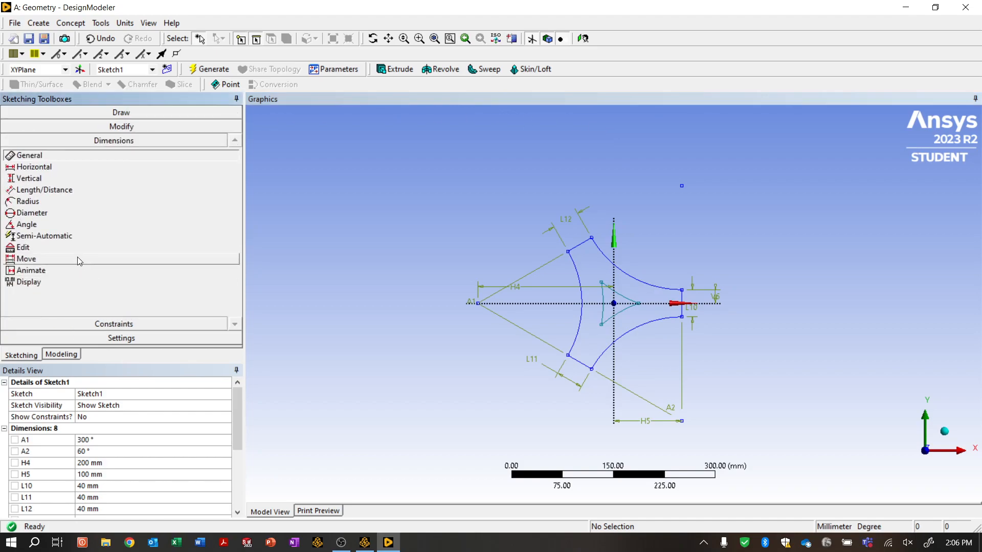
pyautogui.click(623, 294)
pyautogui.click(634, 281)
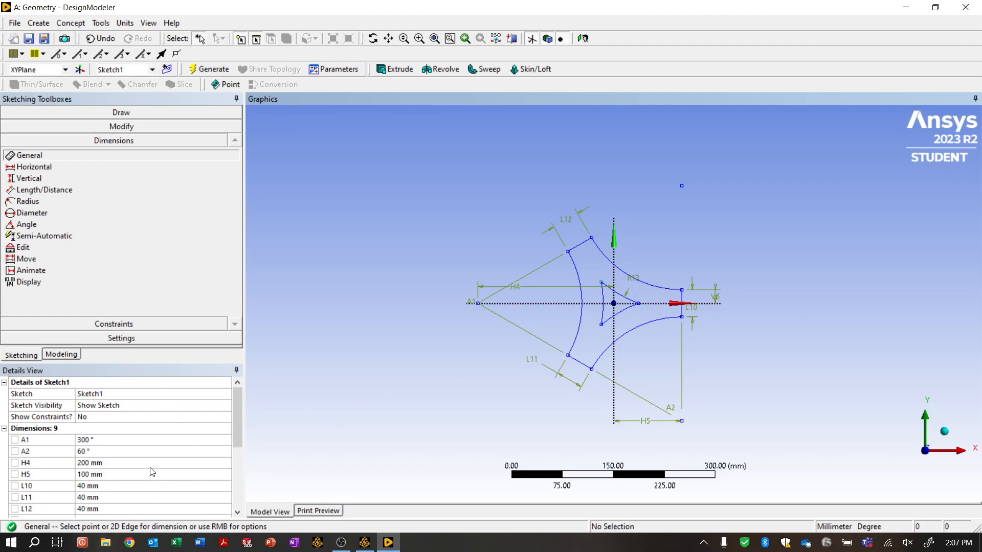
pyautogui.scroll(-2, 155, 469)
pyautogui.click(138, 451)
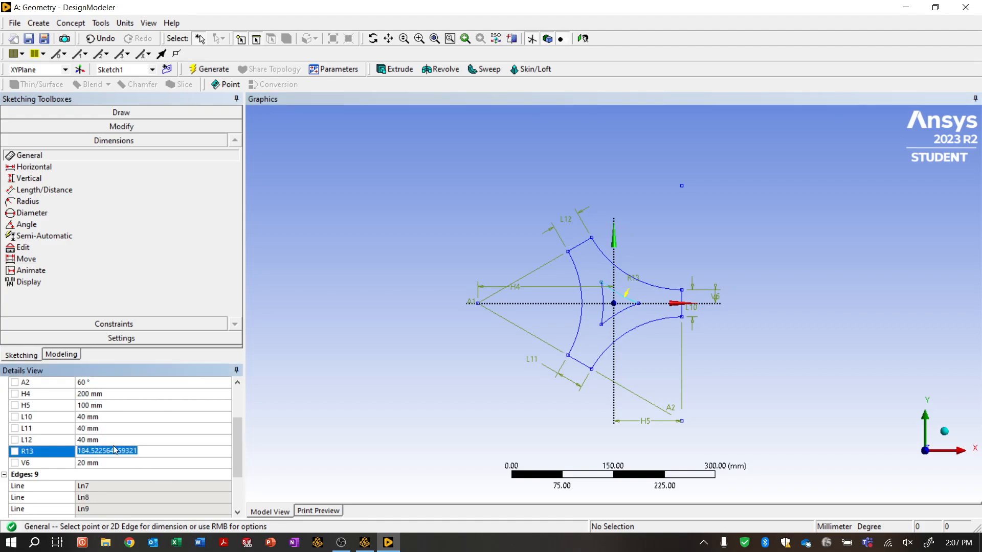
pyautogui.rightClick(57, 453)
pyautogui.click(77, 460)
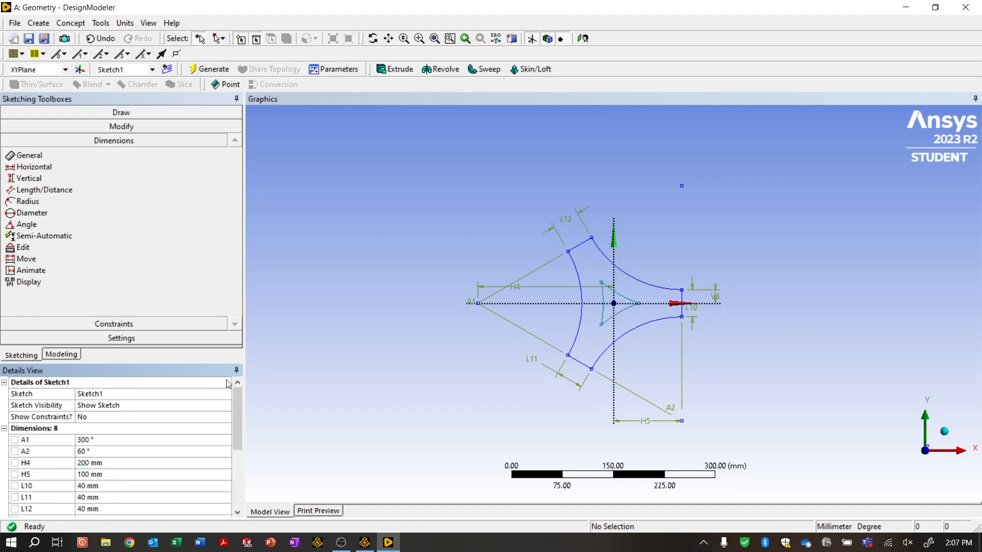
# Dimension the distance between the inner curved triangle's upper arc and the outer profile's upper arc, and set it to 30 mm
pyautogui.click(57, 191)
pyautogui.click(621, 296)
pyautogui.click(614, 303)
pyautogui.click(630, 287)
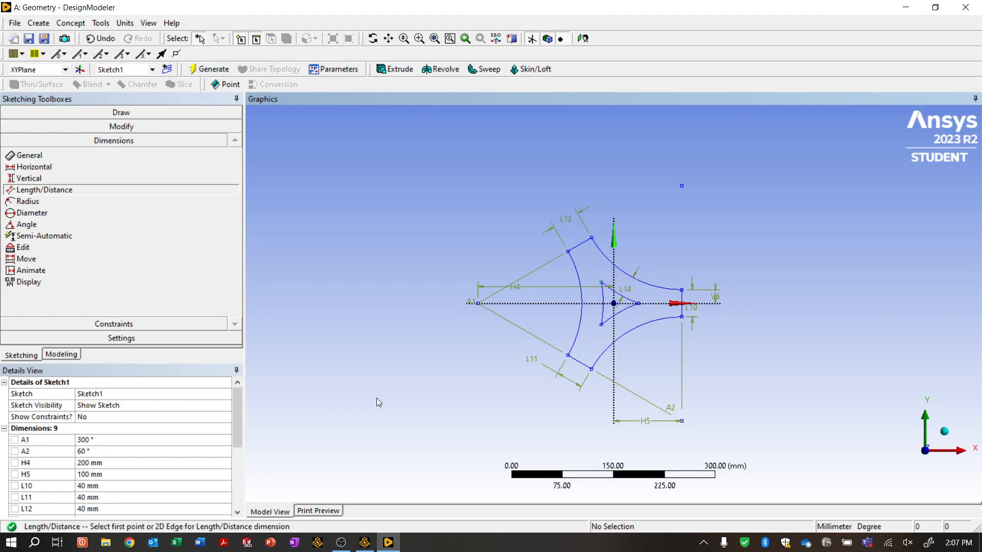
pyautogui.scroll(-2, 116, 493)
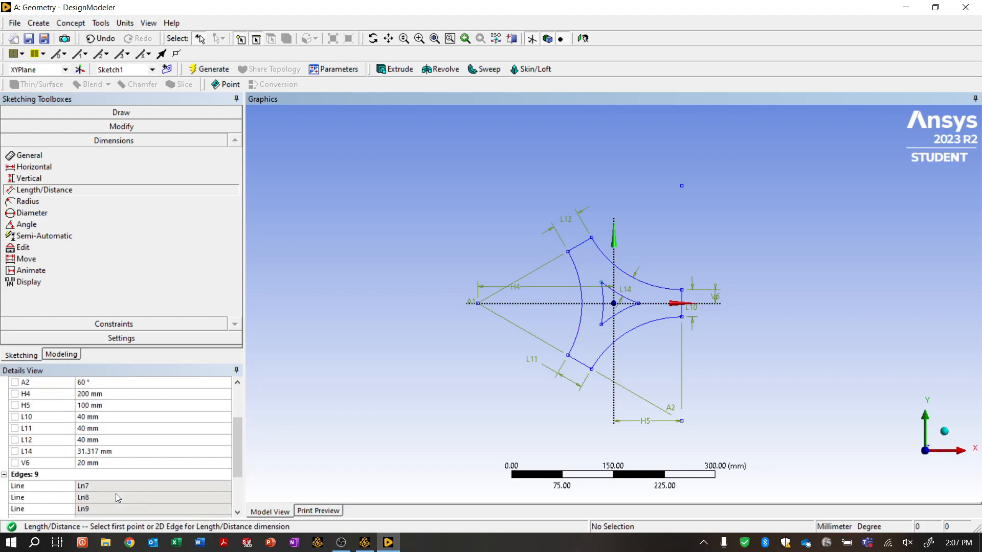
pyautogui.click(112, 451)
pyautogui.write('30')
pyautogui.press('Return')
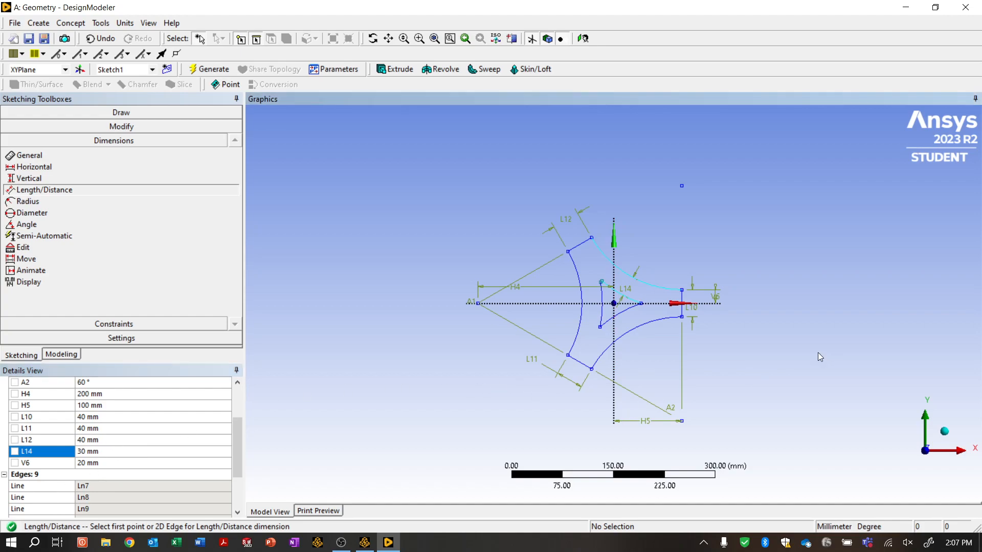
# Extend the two inner arcs at the open upper corner of the curved triangle to meet, and trim the overhanging arc
pyautogui.moveTo(612, 289); pyautogui.dragTo(616, 294, button='right')
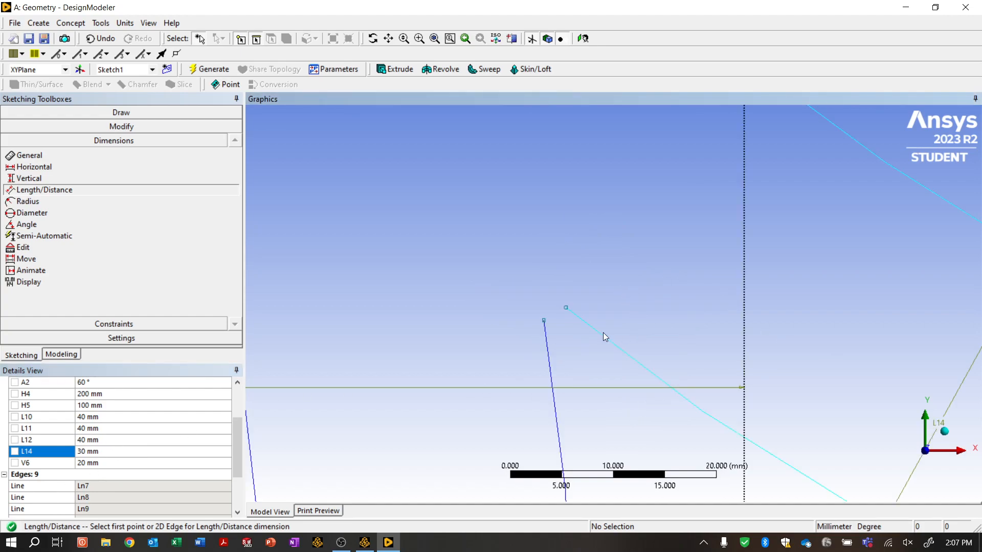
pyautogui.click(137, 125)
pyautogui.click(50, 186)
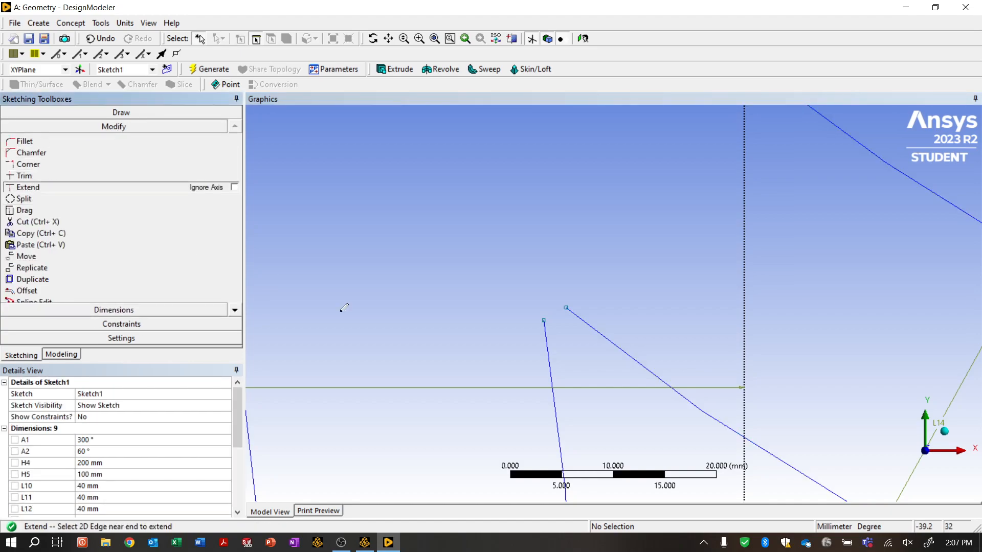
pyautogui.click(586, 317)
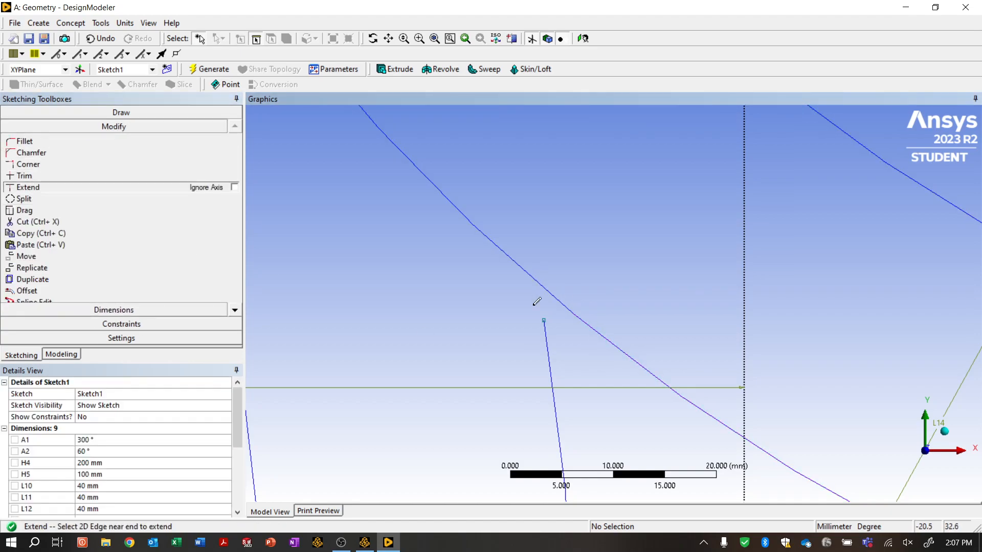
pyautogui.click(548, 334)
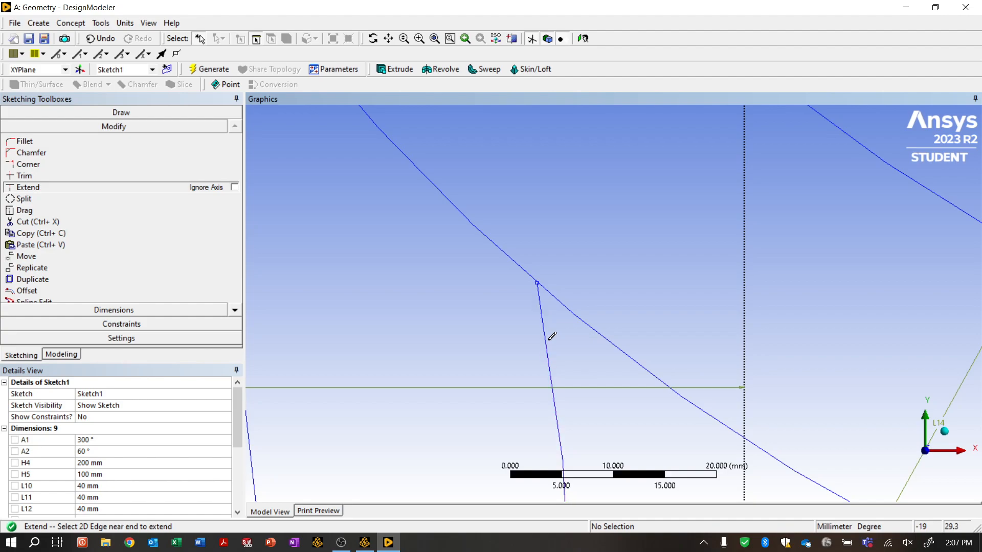
pyautogui.click(24, 176)
pyautogui.click(458, 205)
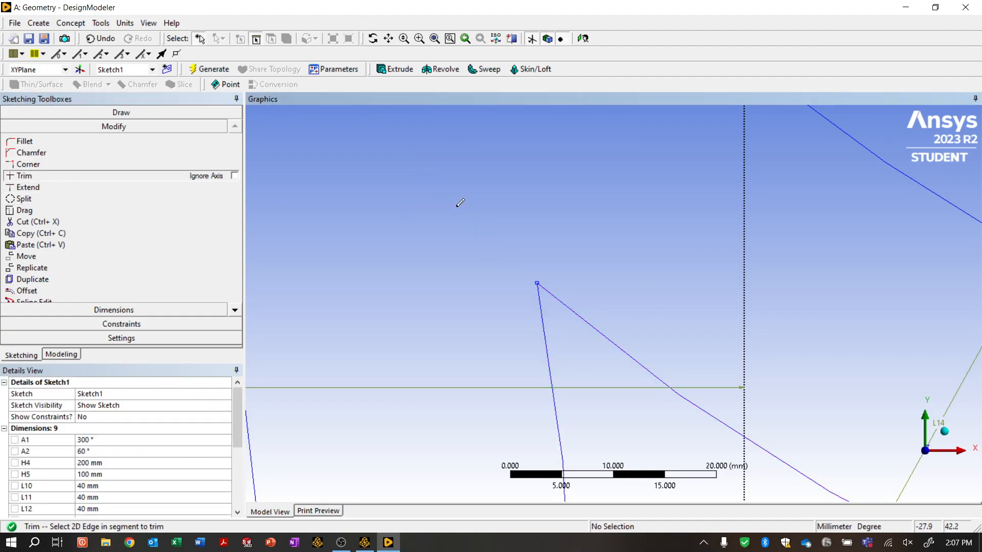
pyautogui.scroll(-6, 466, 345)
pyautogui.scroll(-3, 470, 344)
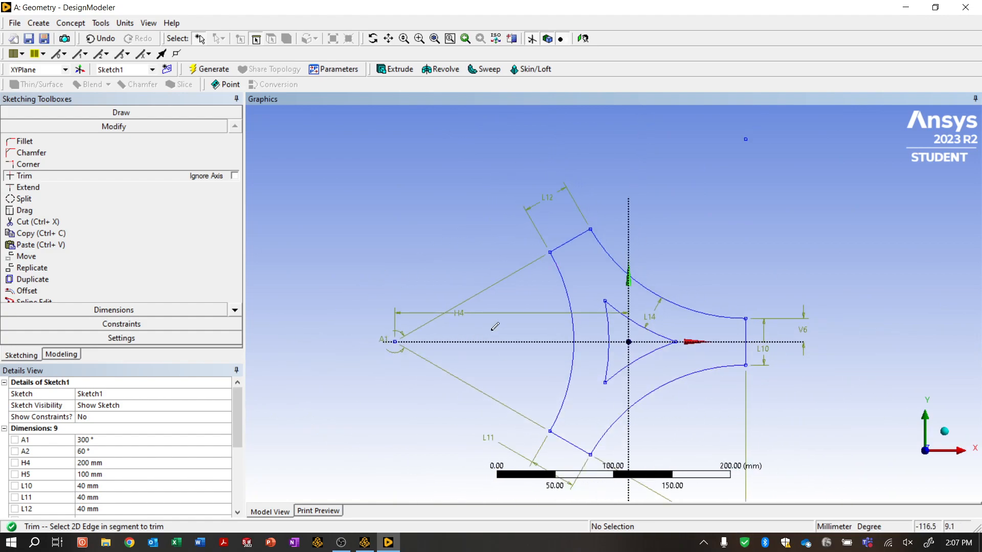
# Fillet all three corners of the inner curved triangle with a 10 mm radius
pyautogui.click(179, 143)
pyautogui.click(231, 145)
pyautogui.write('10')
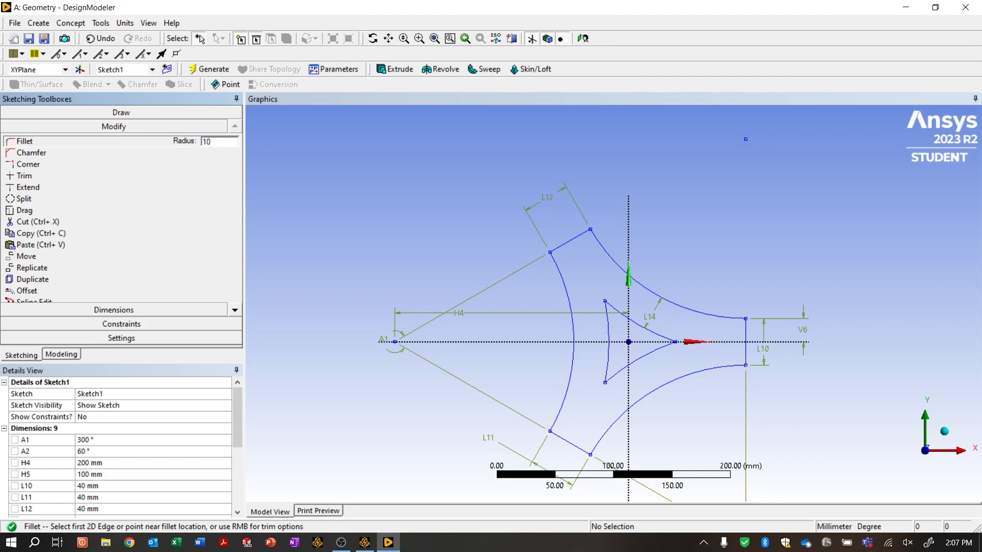
pyautogui.click(609, 307)
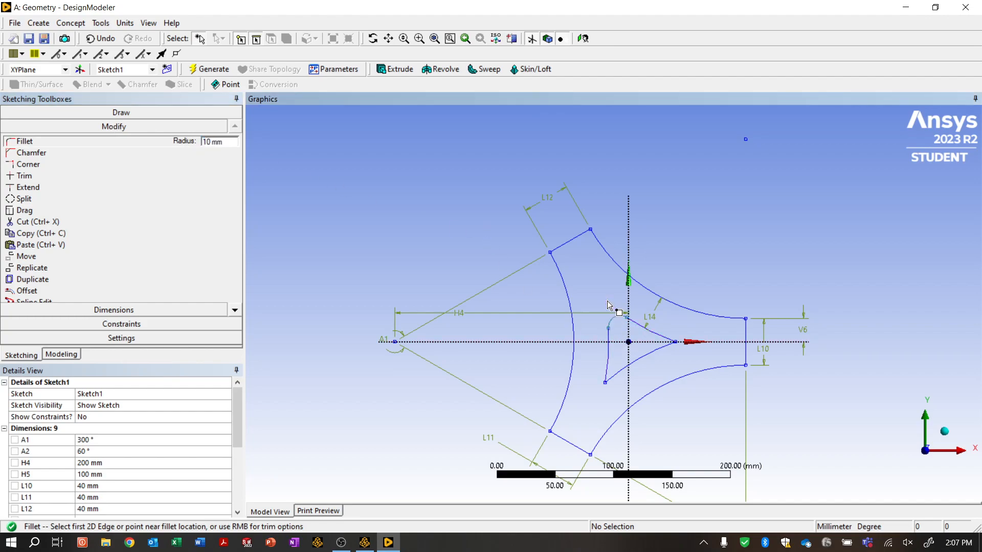
pyautogui.click(674, 347)
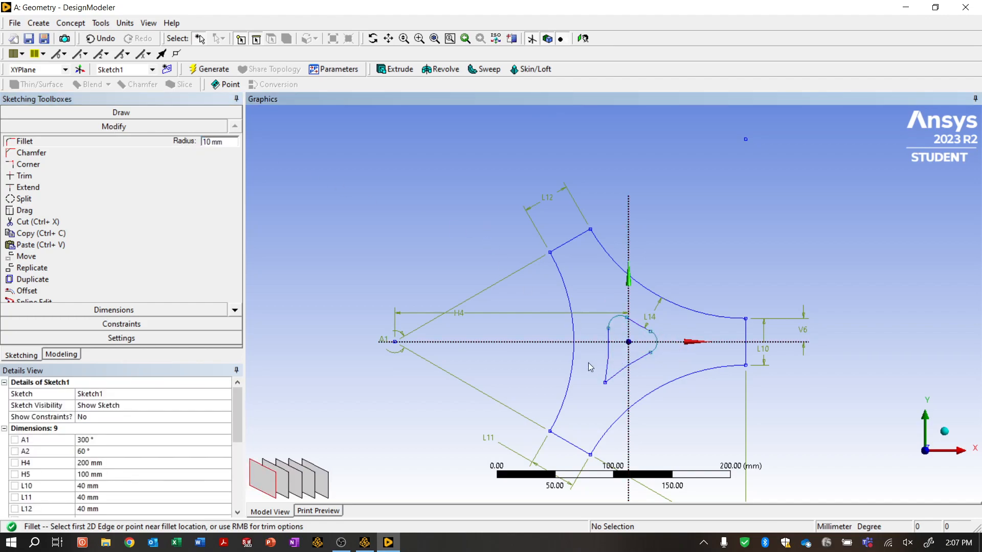
pyautogui.click(607, 384)
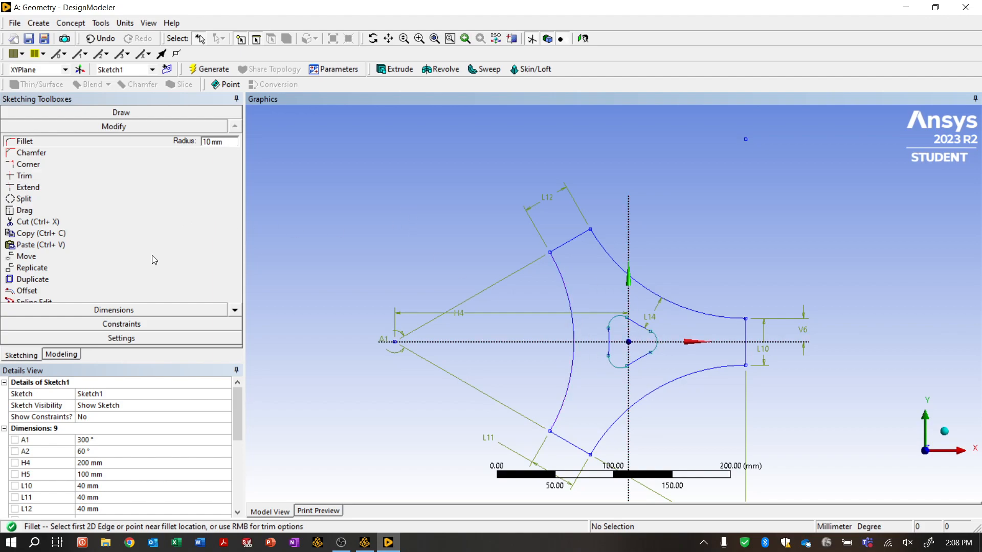
# Extrude Sketch1 with the Add Material operation to a depth of 10 mm and generate the solid plate
pyautogui.click(75, 358)
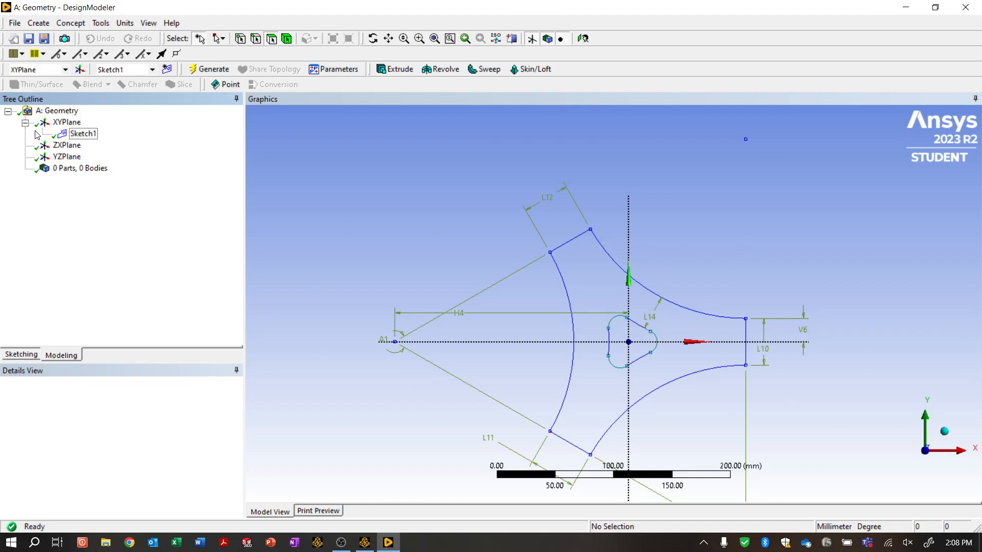
pyautogui.click(397, 69)
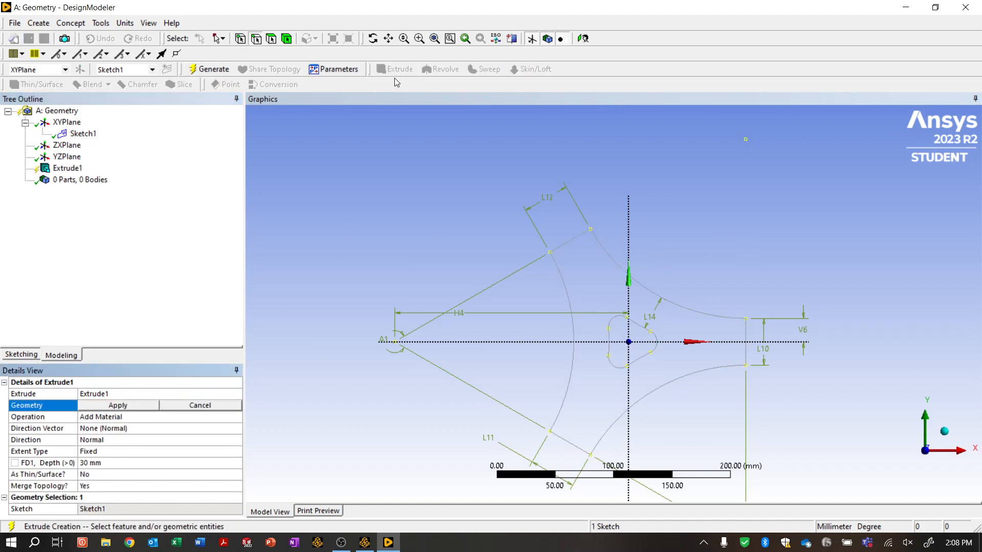
pyautogui.click(117, 405)
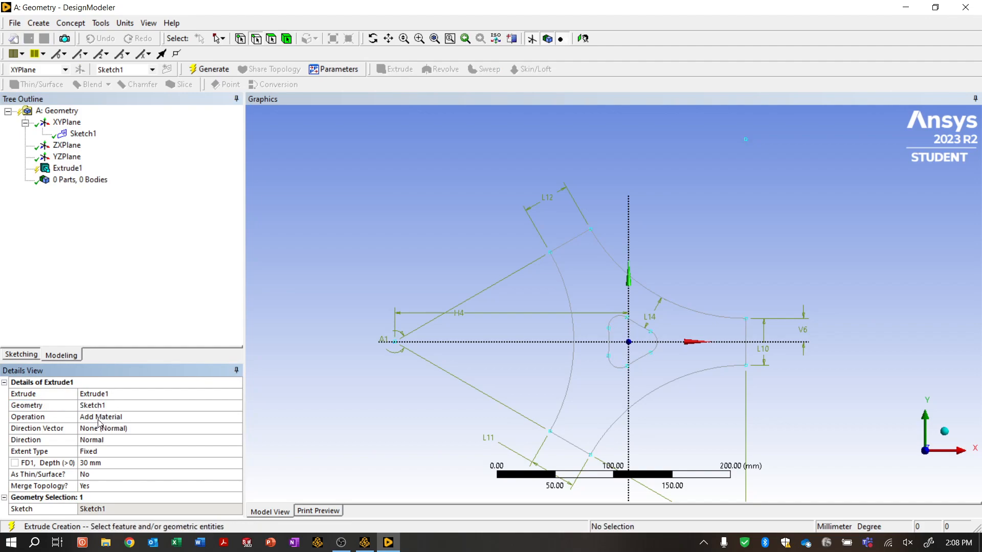
pyautogui.click(99, 418)
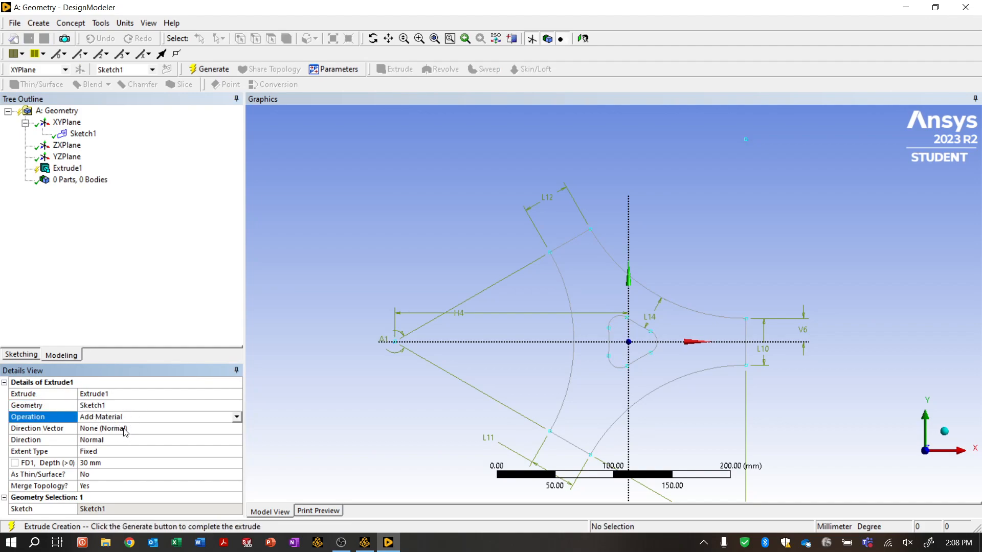
pyautogui.click(236, 417)
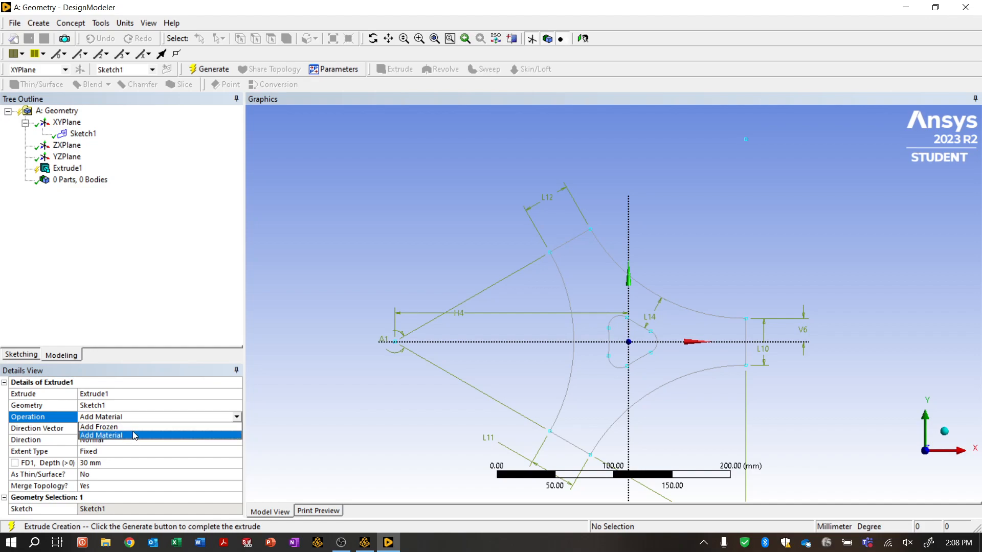
pyautogui.click(134, 437)
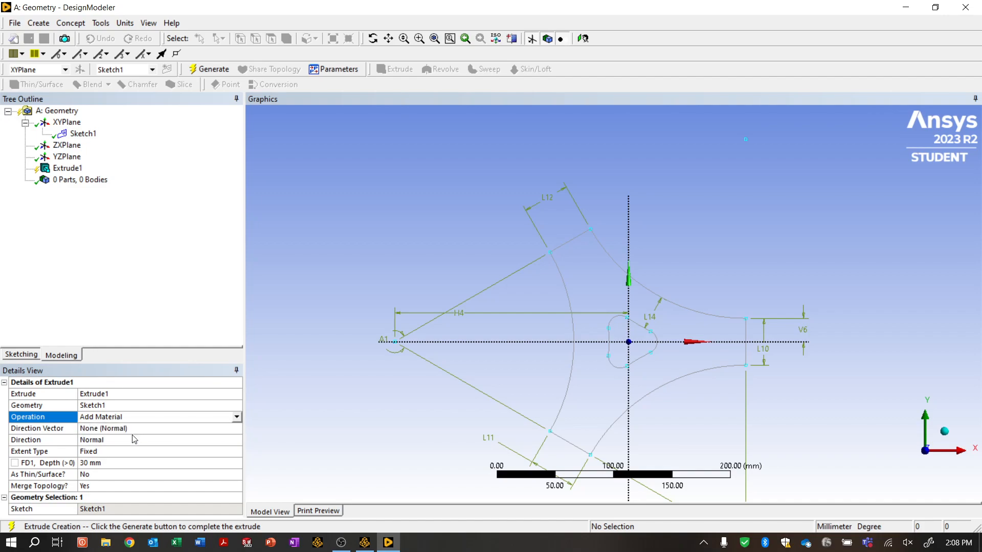
pyautogui.click(121, 463)
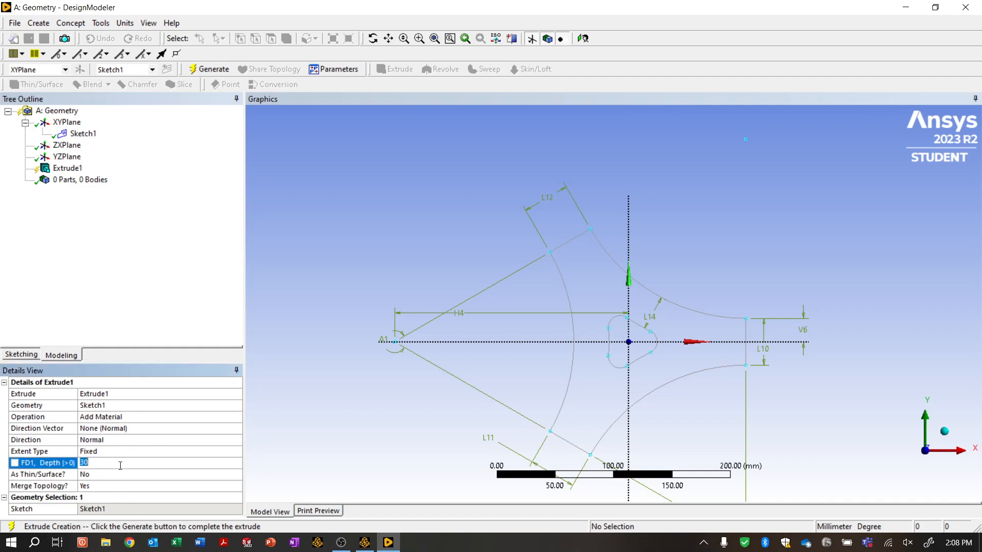
pyautogui.click(109, 290)
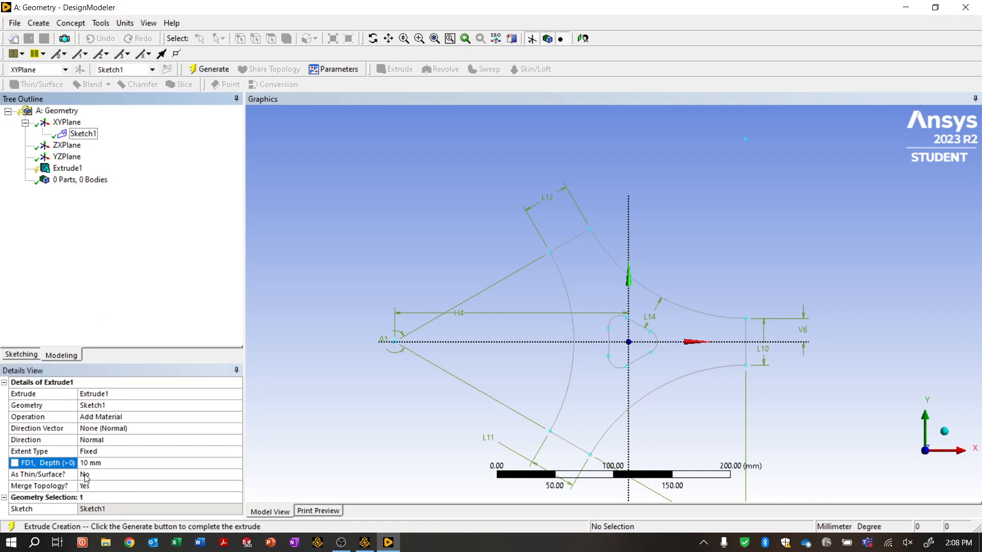
pyautogui.click(213, 69)
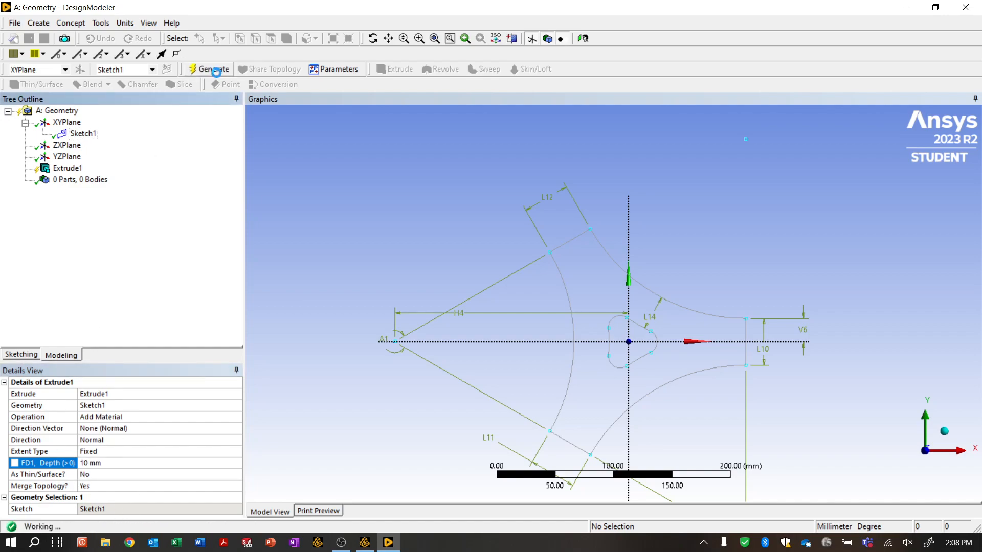
pyautogui.moveTo(805, 346)
pyautogui.mouseDown(button='middle')
pyautogui.moveTo(700, 349)
pyautogui.moveTo(946, 421)
pyautogui.moveTo(885, 281)
pyautogui.moveTo(949, 425)
pyautogui.moveTo(752, 388)
pyautogui.mouseUp(button='middle')
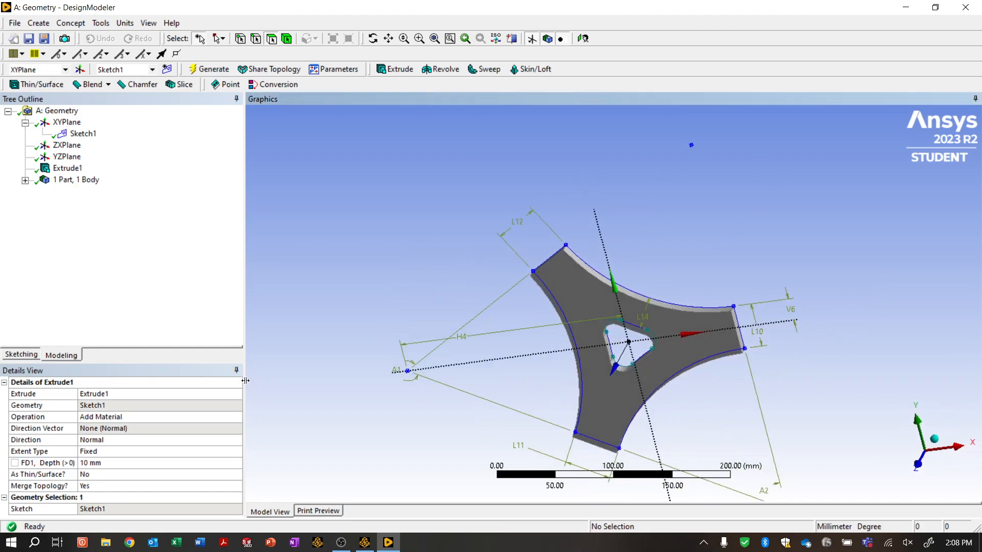
pyautogui.moveTo(696, 311)
pyautogui.mouseDown(button='middle')
pyautogui.moveTo(647, 289)
pyautogui.moveTo(691, 307)
pyautogui.mouseUp(button='middle')
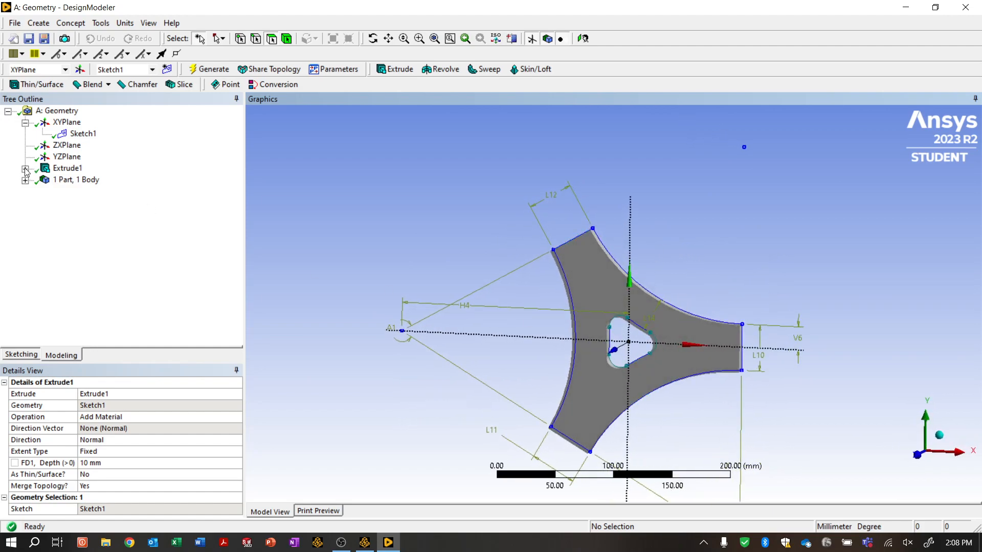
# Suppress the Extrude1 feature
pyautogui.click(25, 169)
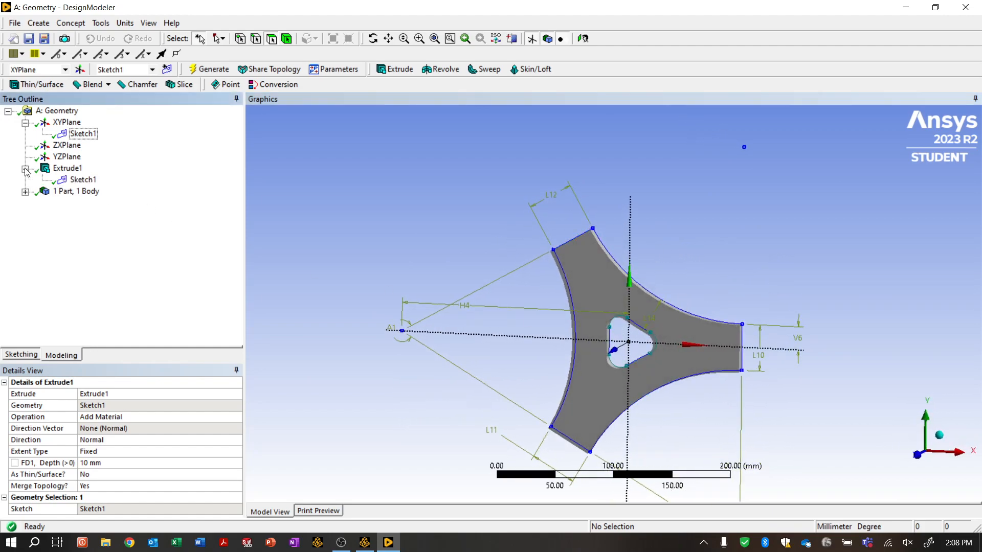
pyautogui.rightClick(71, 172)
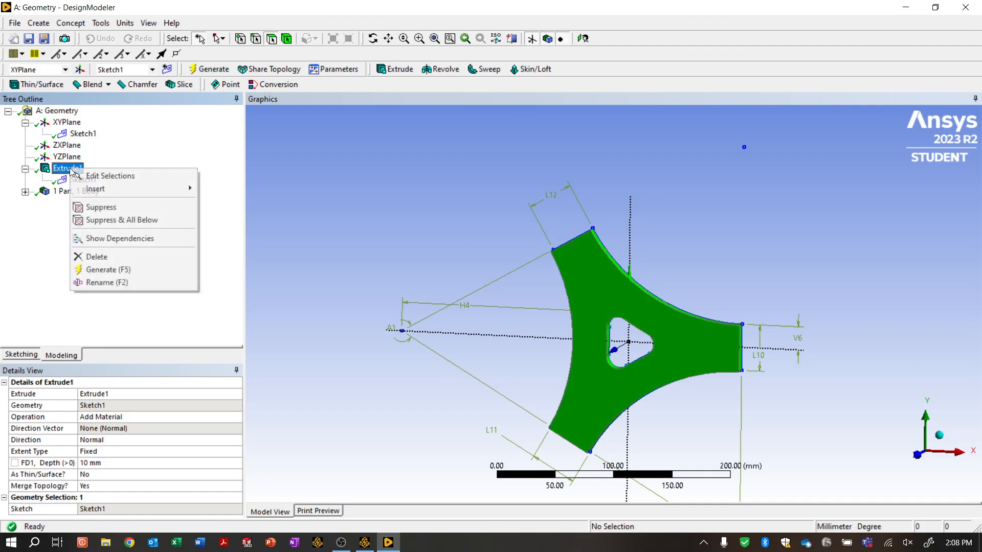
pyautogui.click(89, 209)
# Generate a surface from Sketch1 using Surfaces From Sketches with the Add Frozen operation, and inspect the resulting body
pyautogui.click(79, 25)
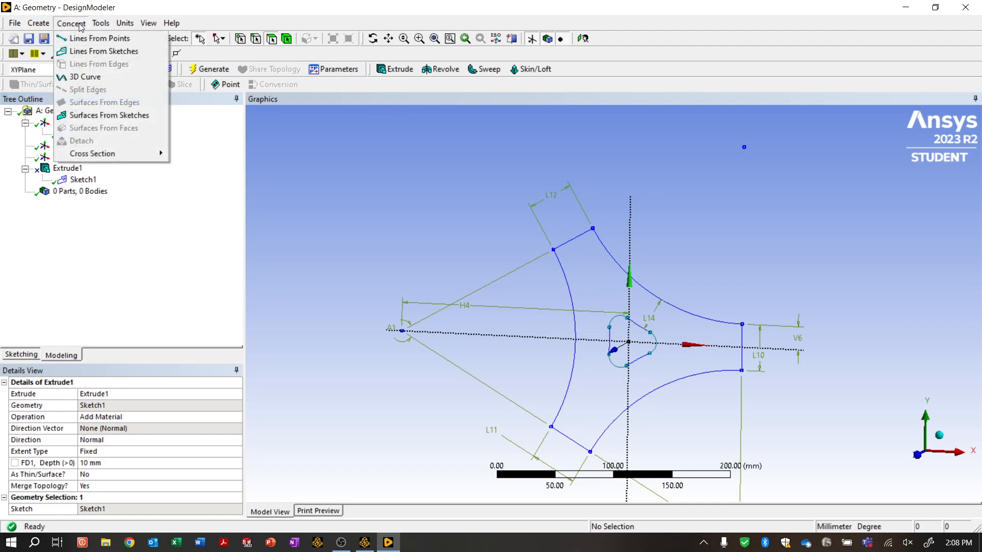
pyautogui.click(111, 117)
pyautogui.click(84, 135)
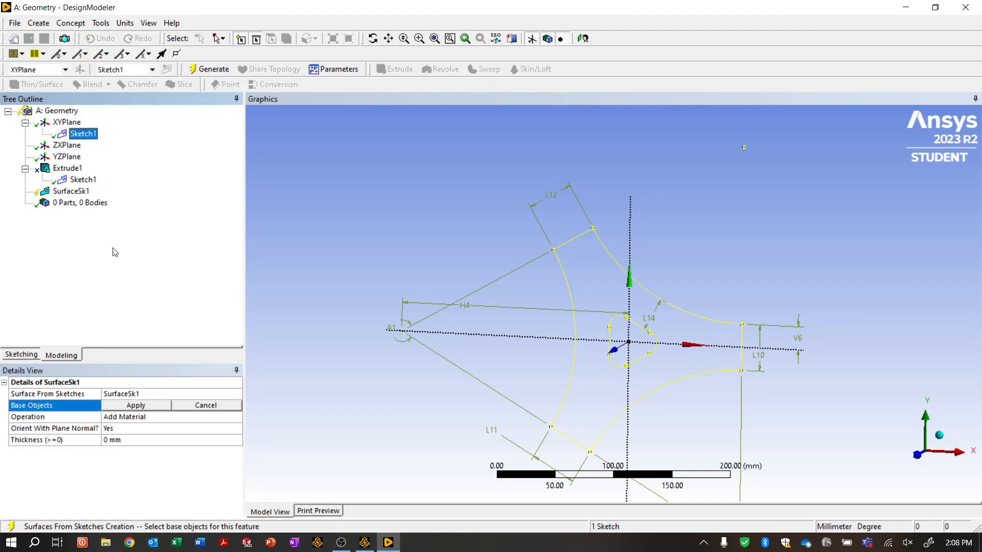
pyautogui.click(136, 405)
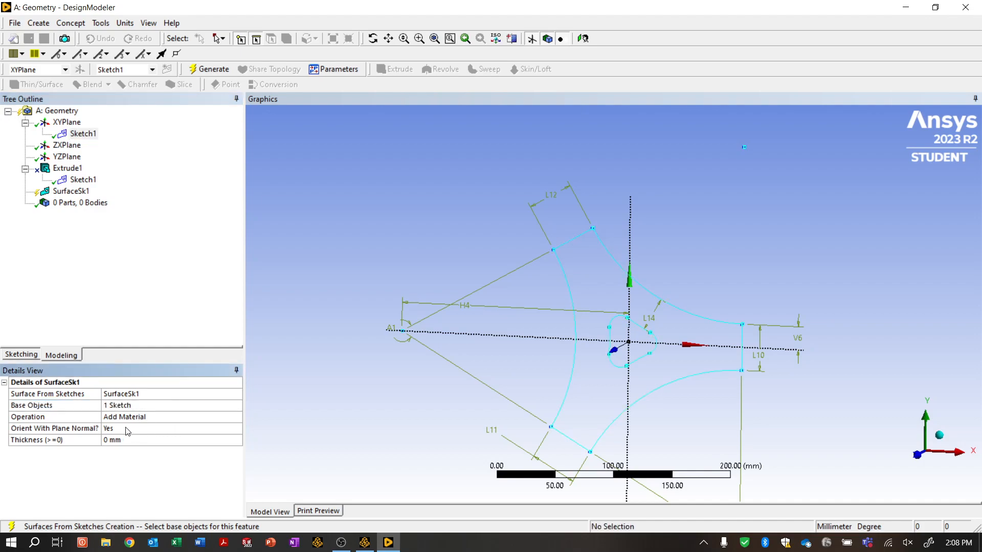
pyautogui.click(144, 417)
pyautogui.click(236, 416)
pyautogui.click(123, 427)
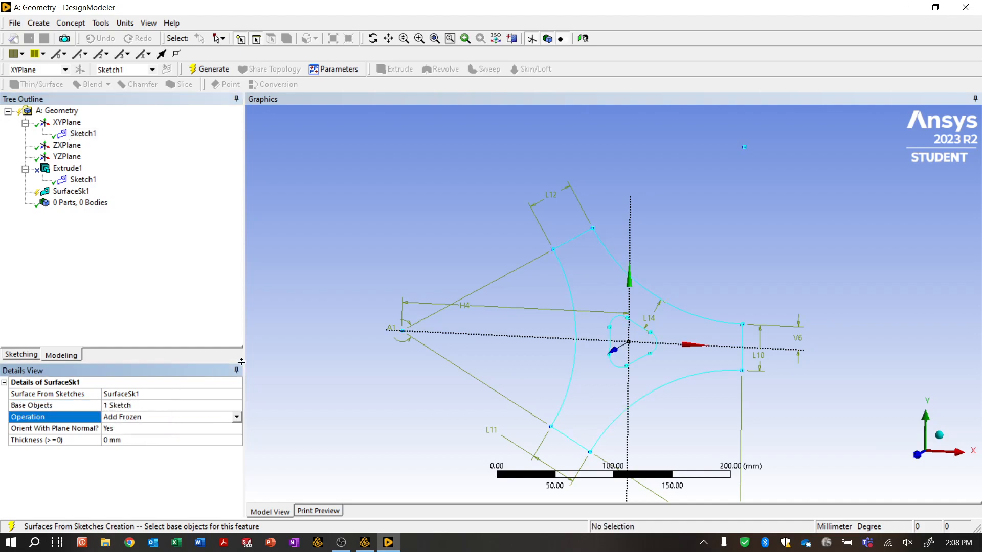
pyautogui.click(209, 69)
pyautogui.moveTo(731, 346); pyautogui.dragTo(655, 332, button='middle')
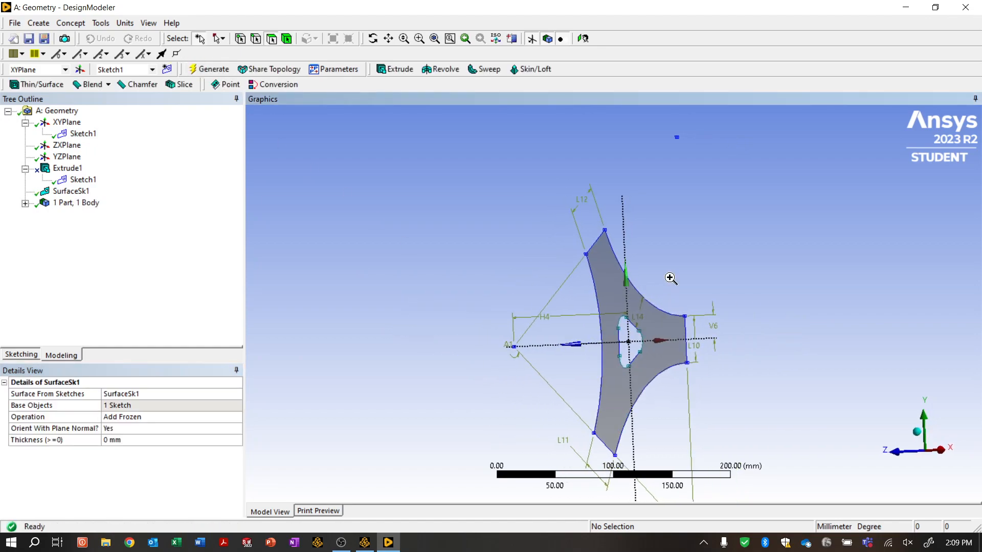
pyautogui.moveTo(670, 277); pyautogui.dragTo(739, 392, button='right')
pyautogui.moveTo(482, 205); pyautogui.dragTo(626, 330, button='right')
pyautogui.moveTo(624, 296); pyautogui.dragTo(619, 292, button='middle')
pyautogui.scroll(-10, 624, 279)
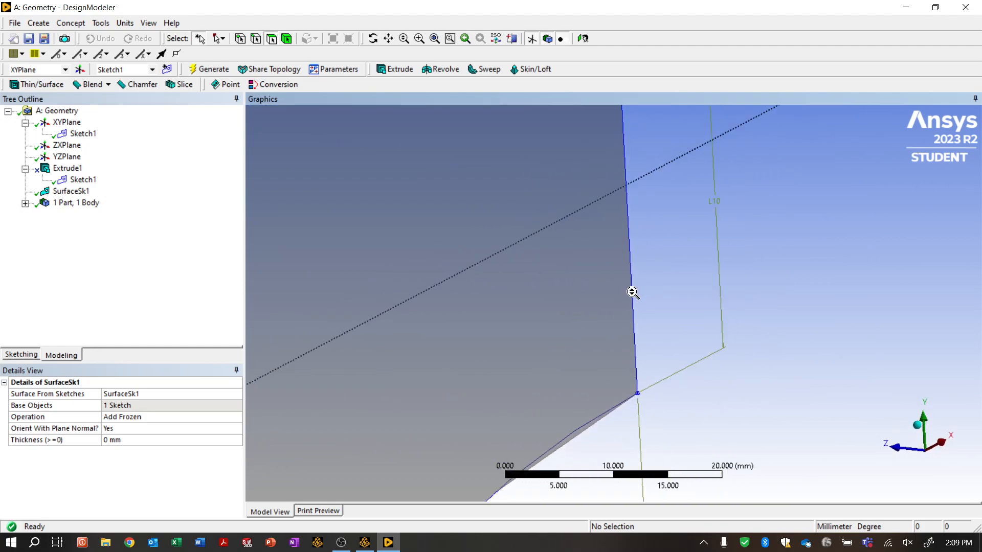
pyautogui.moveTo(476, 296); pyautogui.dragTo(620, 268, button='middle')
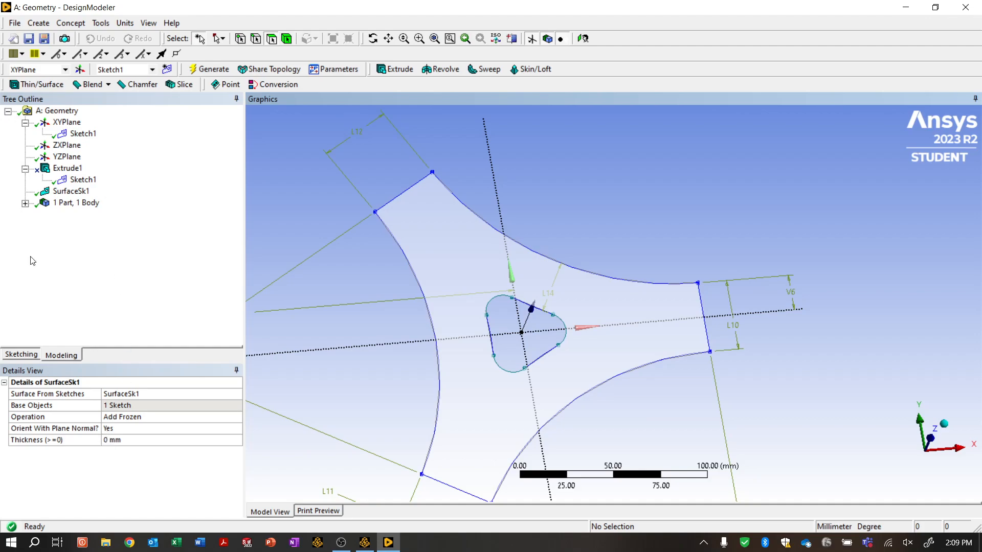
# Switch to Workbench and rename the Geometry system to "2-D Geometry"
pyautogui.click(365, 543)
pyautogui.doubleClick(194, 139)
pyautogui.click(195, 141)
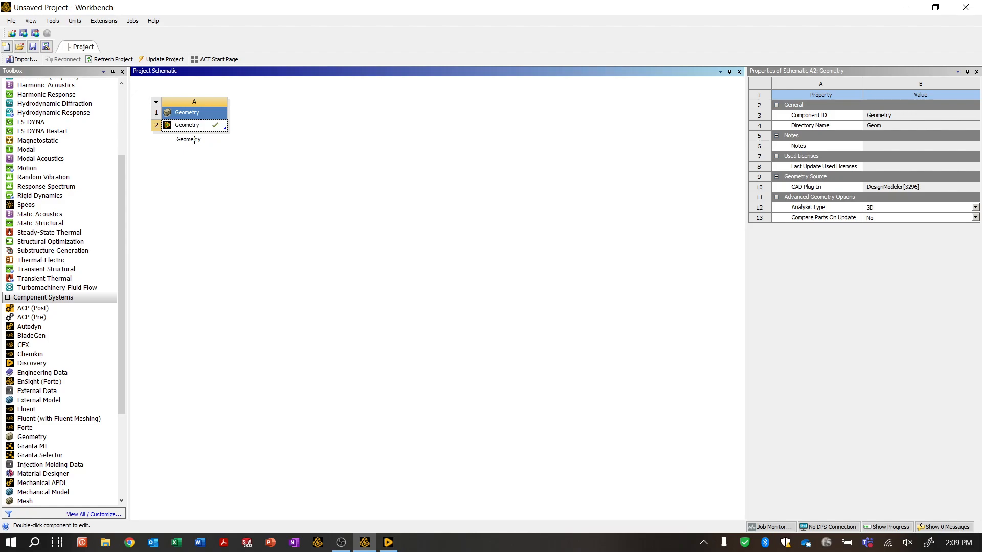
pyautogui.press('Home')
pyautogui.write('2-D')
pyautogui.click(228, 192)
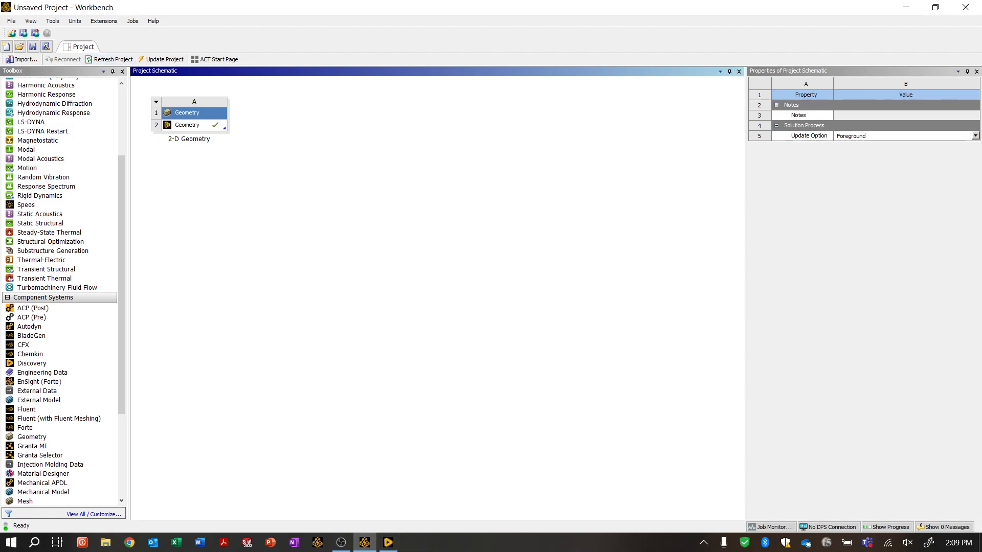
# Save the project to the Desktop as "TrianglePlateTutorial"
pyautogui.click(11, 21)
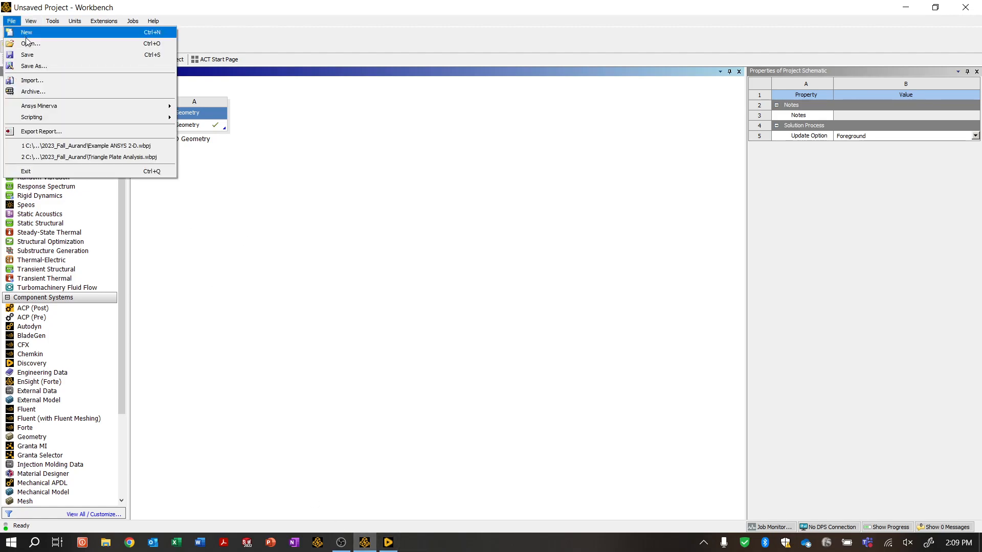
pyautogui.click(34, 66)
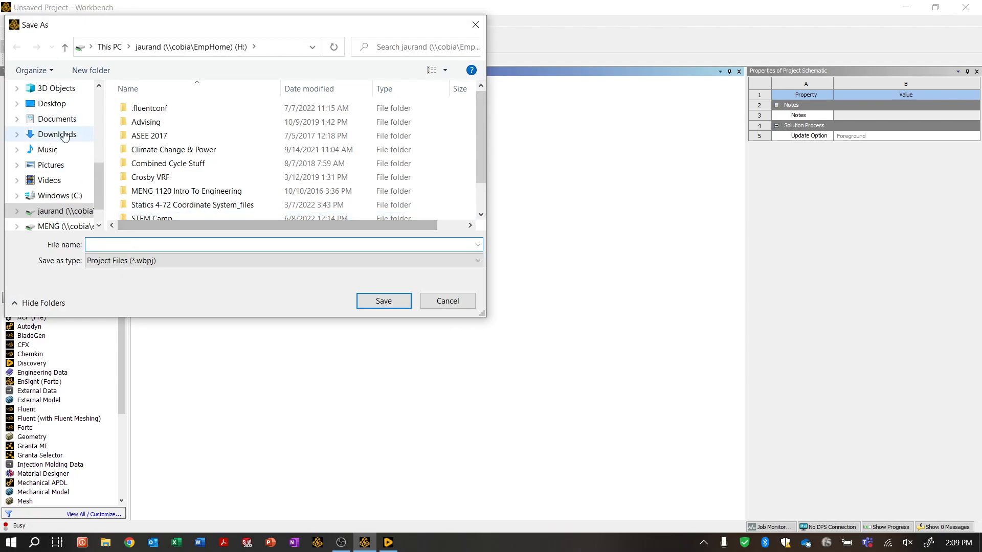
pyautogui.click(147, 244)
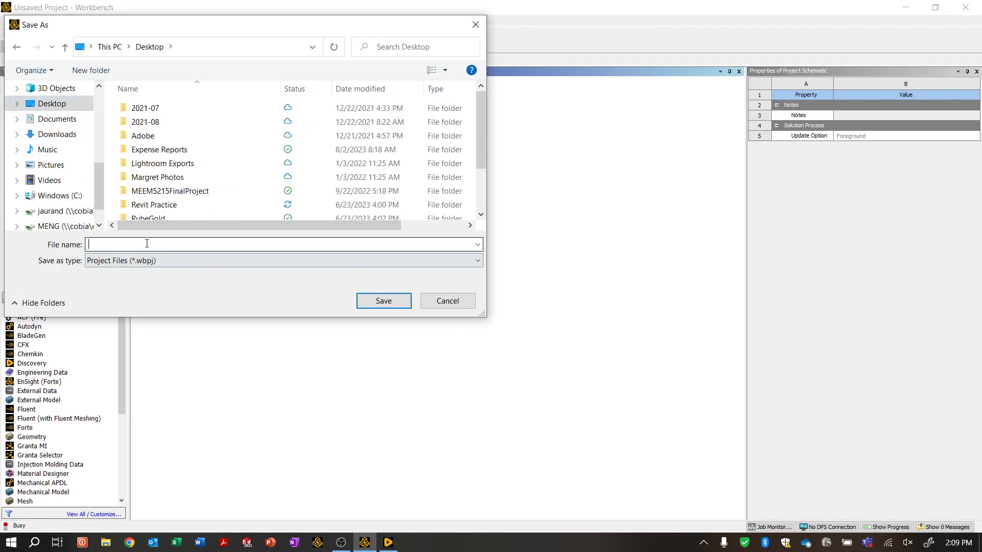
pyautogui.write('Triangle')
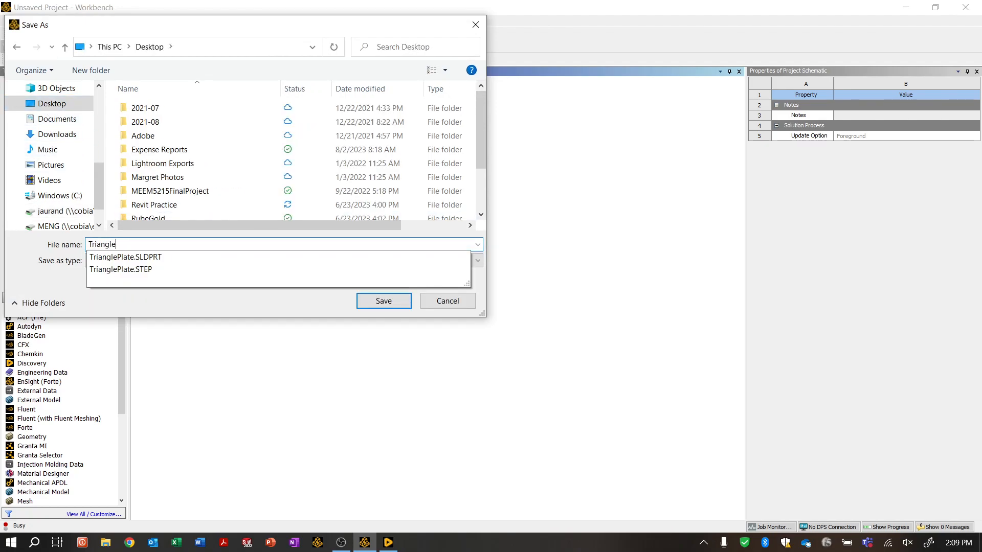
pyautogui.write('Plate')
pyautogui.write('Tutorial')
pyautogui.press('Return')
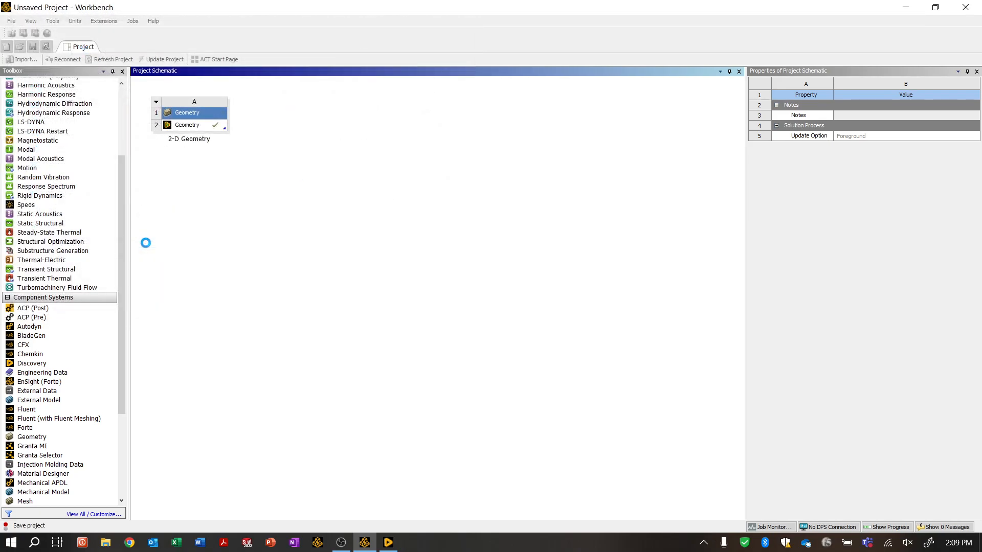